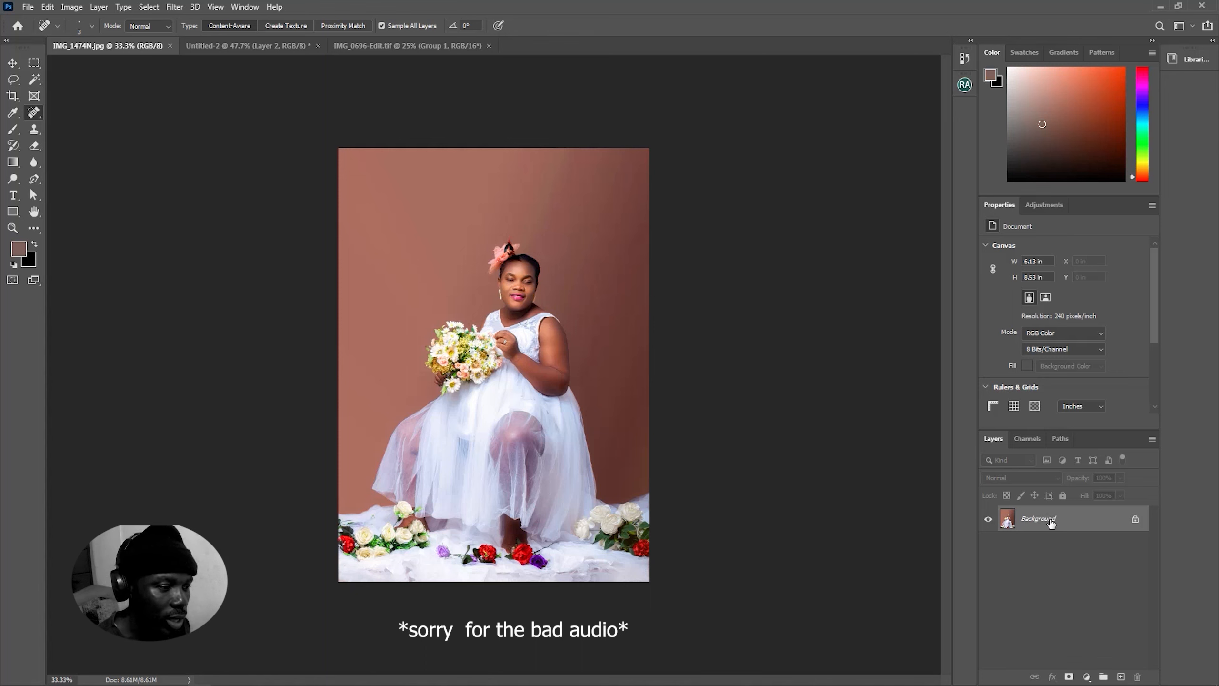
Step: Duplicate the Background layer and rename the copy "shadows"
{"action": "left_click_drag", "start_coordinate": [1091, 527], "coordinate": [1120, 669]}
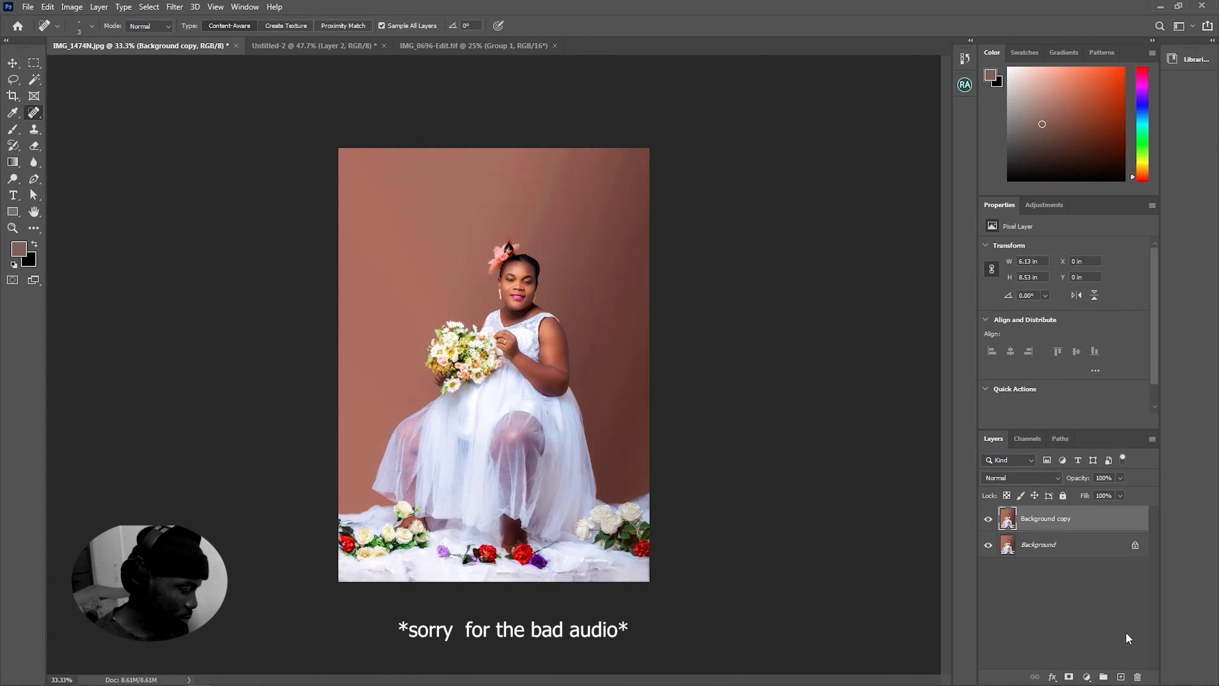
{"action": "key", "text": "ctrl+z"}
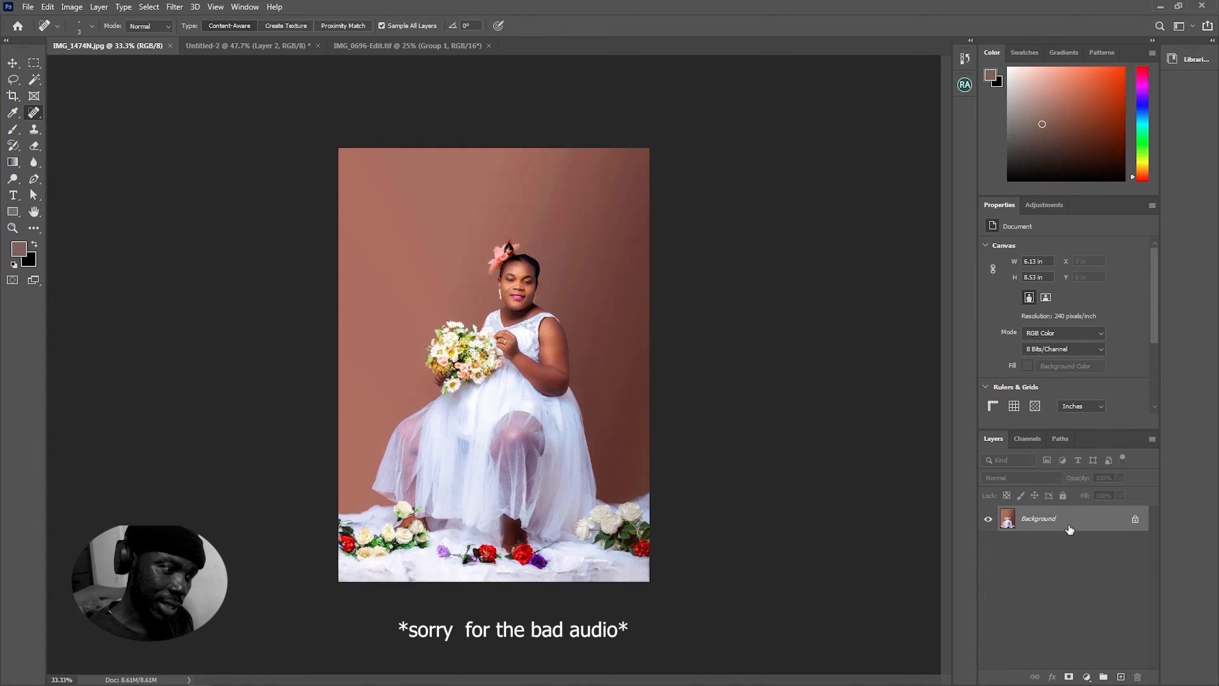
{"action": "right_click", "coordinate": [1070, 526]}
{"action": "left_click", "coordinate": [1099, 551]}
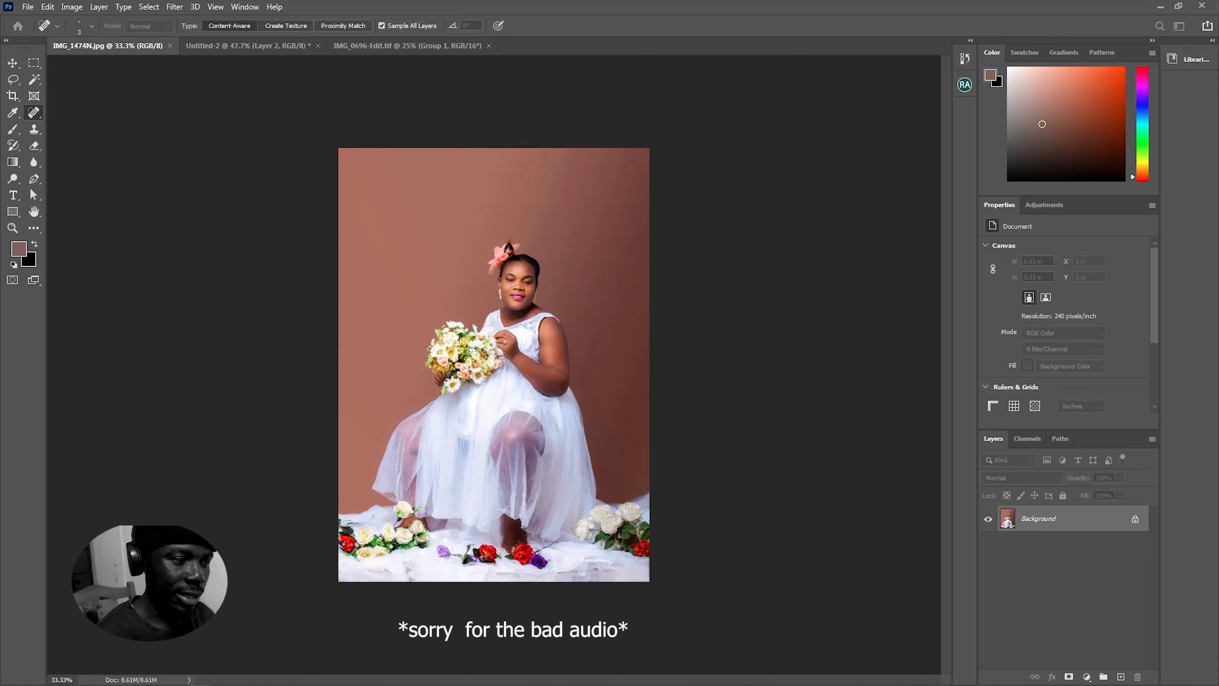
{"action": "key", "text": "Return"}
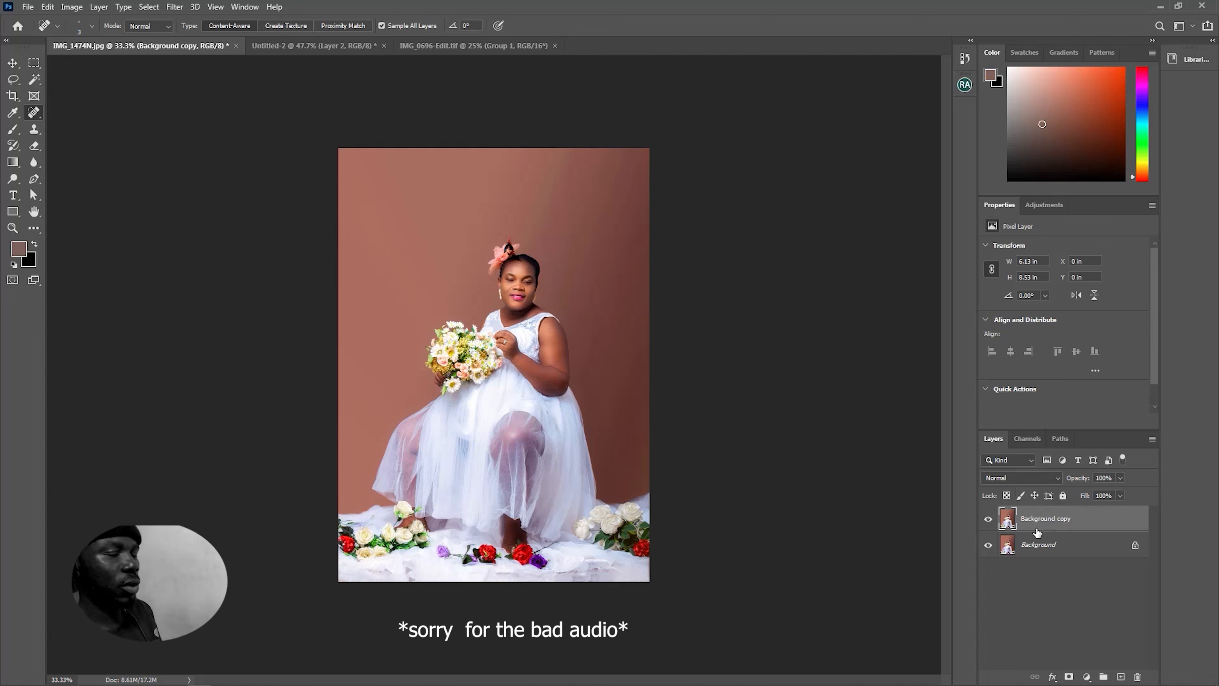
{"action": "double_click", "coordinate": [1062, 519]}
{"action": "type", "text": "shadows"}
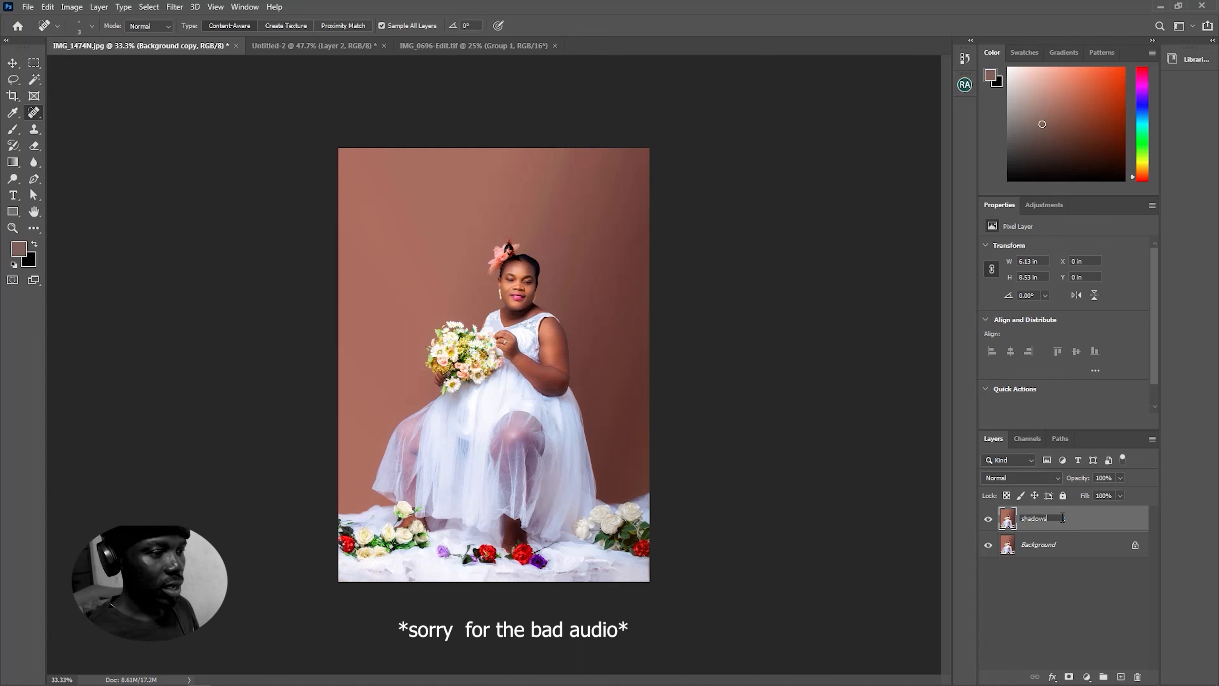
{"action": "key", "text": "Return"}
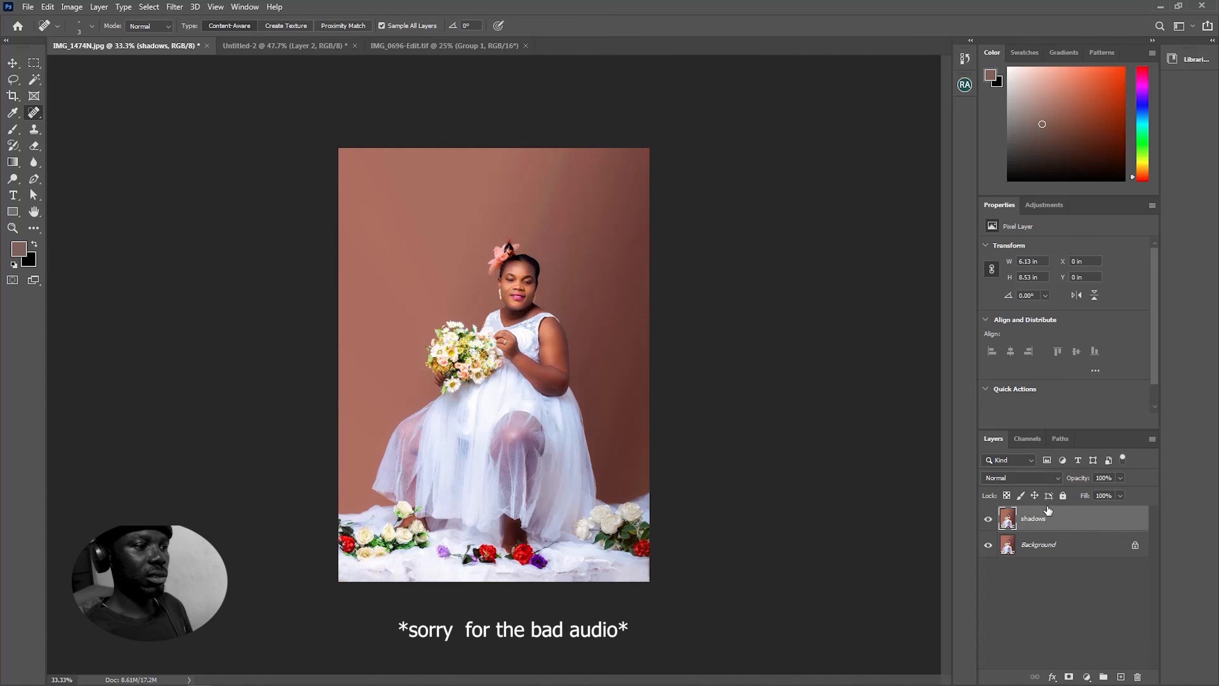
Step: Set the shadows layer's blend mode to Screen and hide the layer
{"action": "left_click", "coordinate": [1024, 479]}
{"action": "key", "text": "Down"}
{"action": "key", "text": "Down"}
{"action": "key", "text": "Down"}
{"action": "key", "text": "Down"}
{"action": "key", "text": "Down"}
{"action": "key", "text": "Down"}
{"action": "key", "text": "Down"}
{"action": "key", "text": "Down"}
{"action": "key", "text": "Down"}
{"action": "key", "text": "Down"}
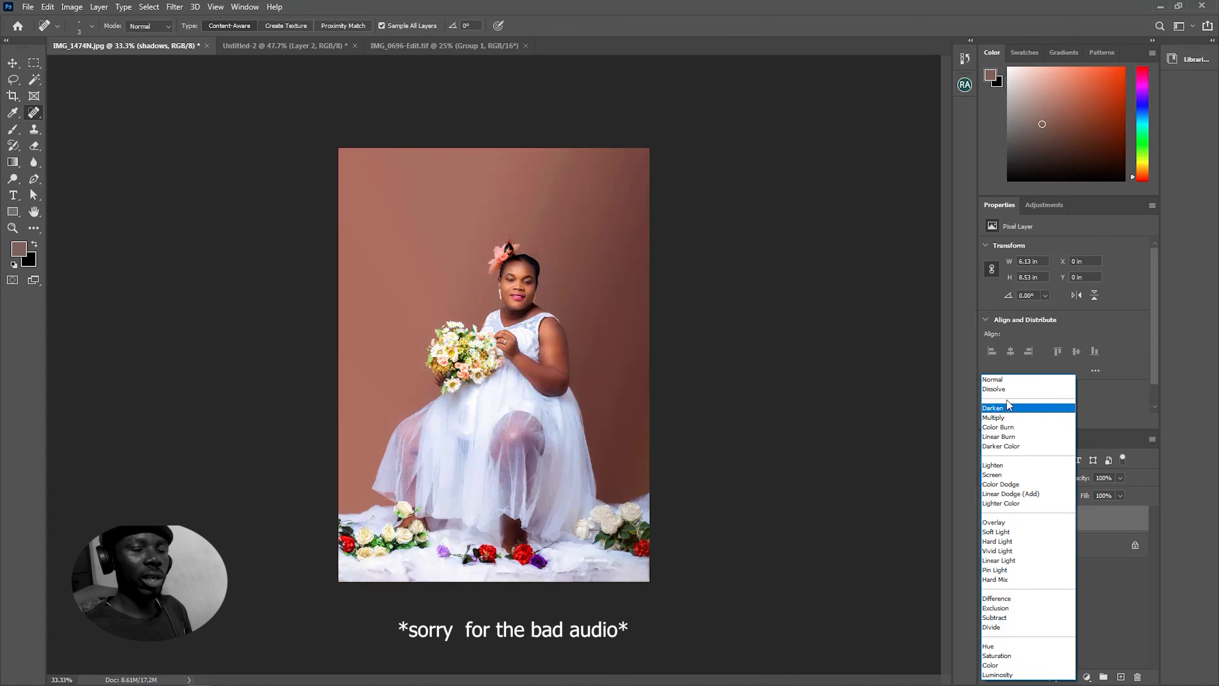
{"action": "key", "text": "Down"}
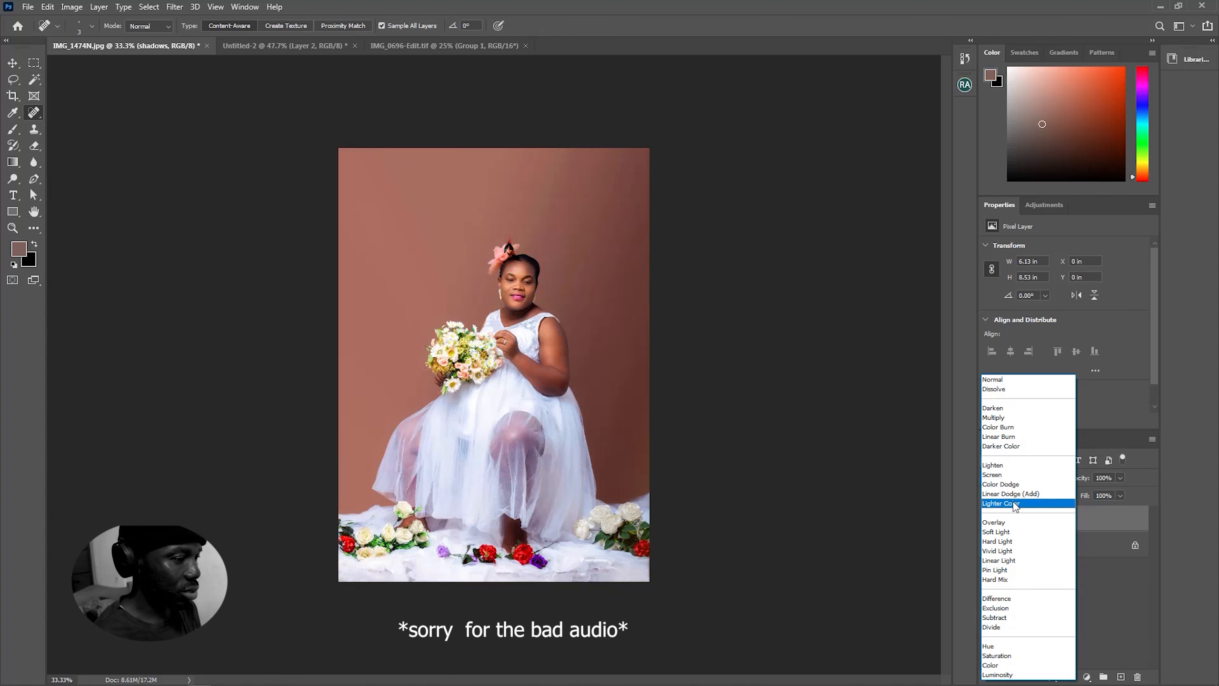
{"action": "left_click", "coordinate": [1000, 476]}
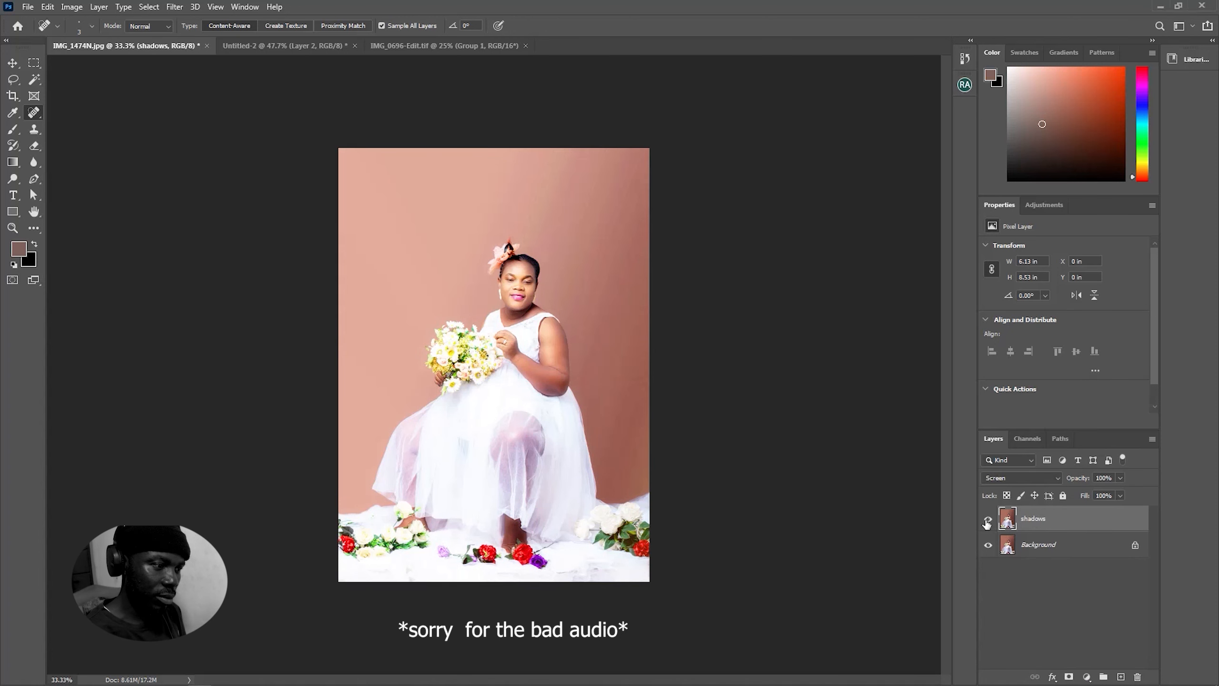
{"action": "left_click", "coordinate": [988, 520]}
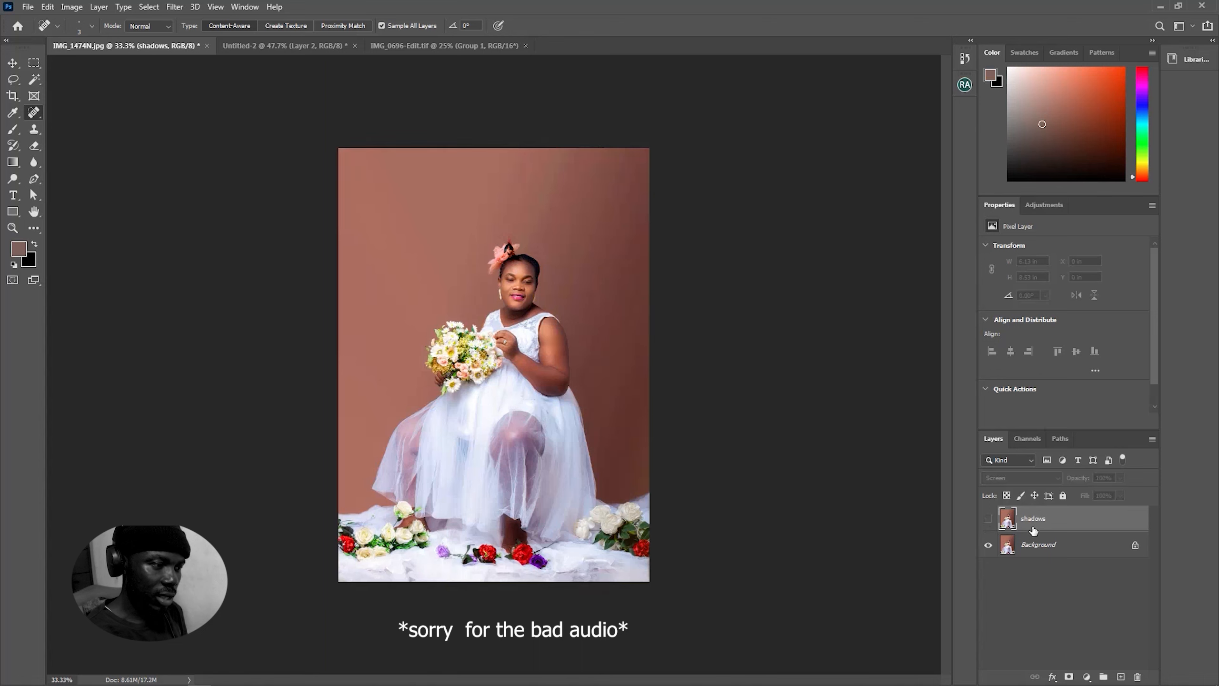
Step: Duplicate the Background layer again and rename the new copy "highlights"
{"action": "left_click", "coordinate": [1056, 548]}
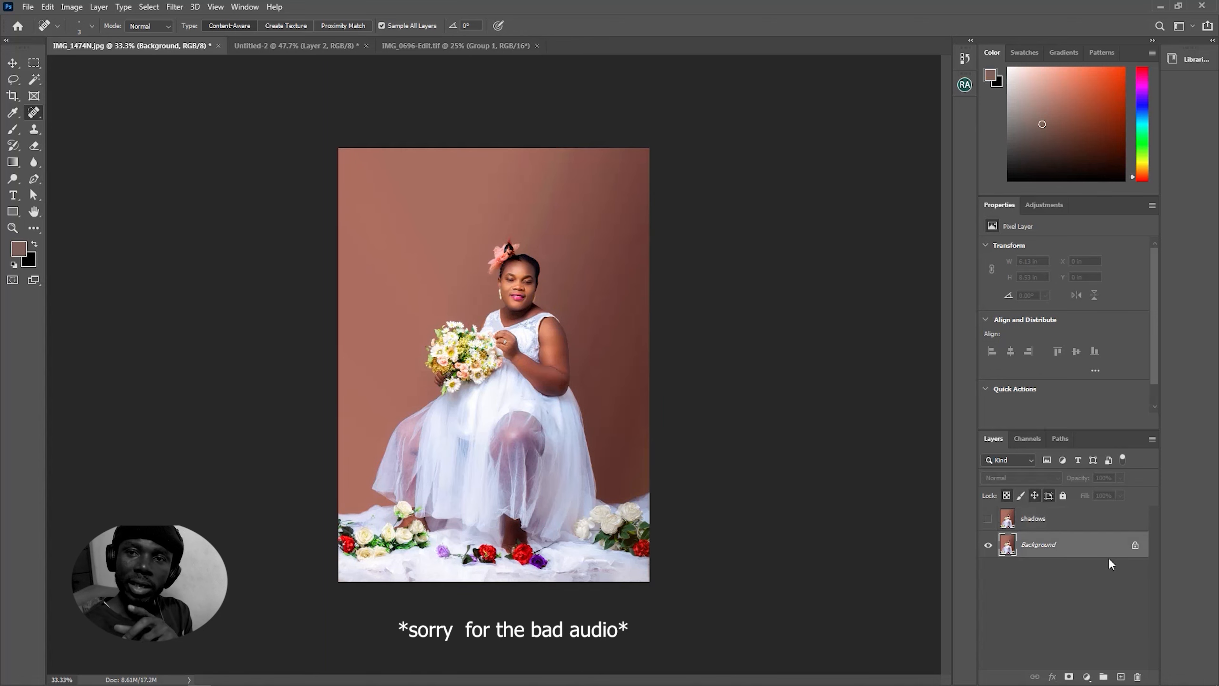
{"action": "left_click_drag", "start_coordinate": [1097, 543], "coordinate": [1121, 677]}
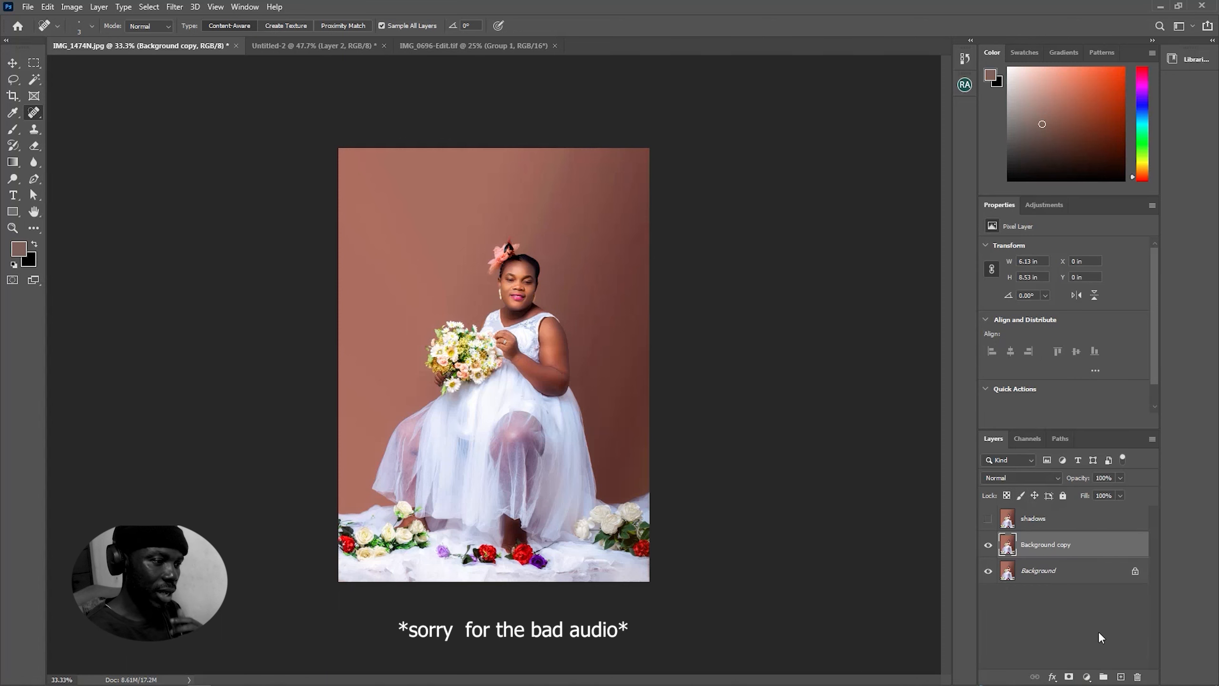
{"action": "double_click", "coordinate": [1060, 546]}
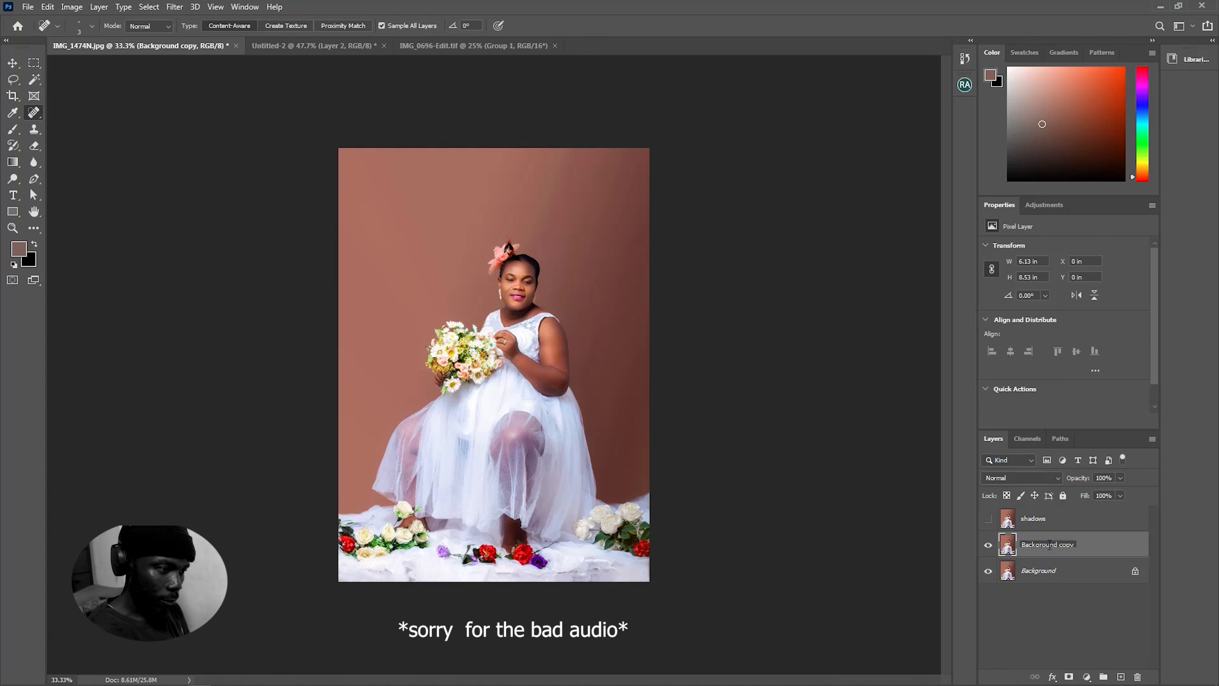
{"action": "left_click_drag", "start_coordinate": [1076, 545], "coordinate": [989, 562]}
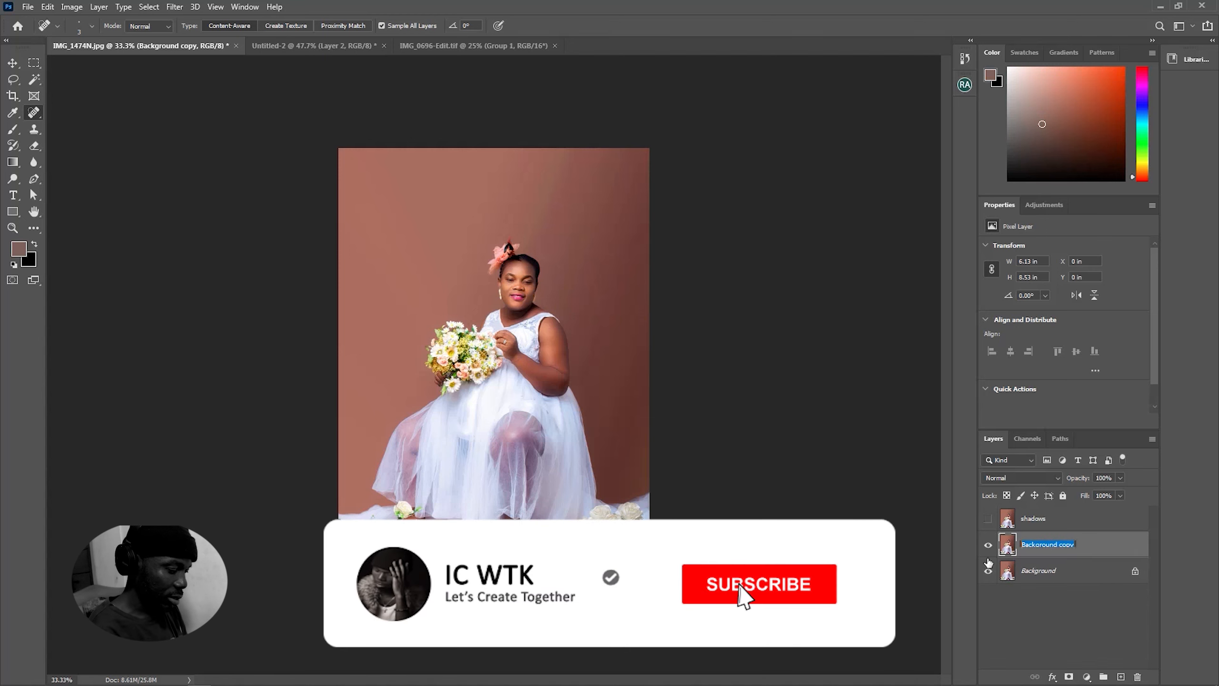
{"action": "type", "text": "hig"}
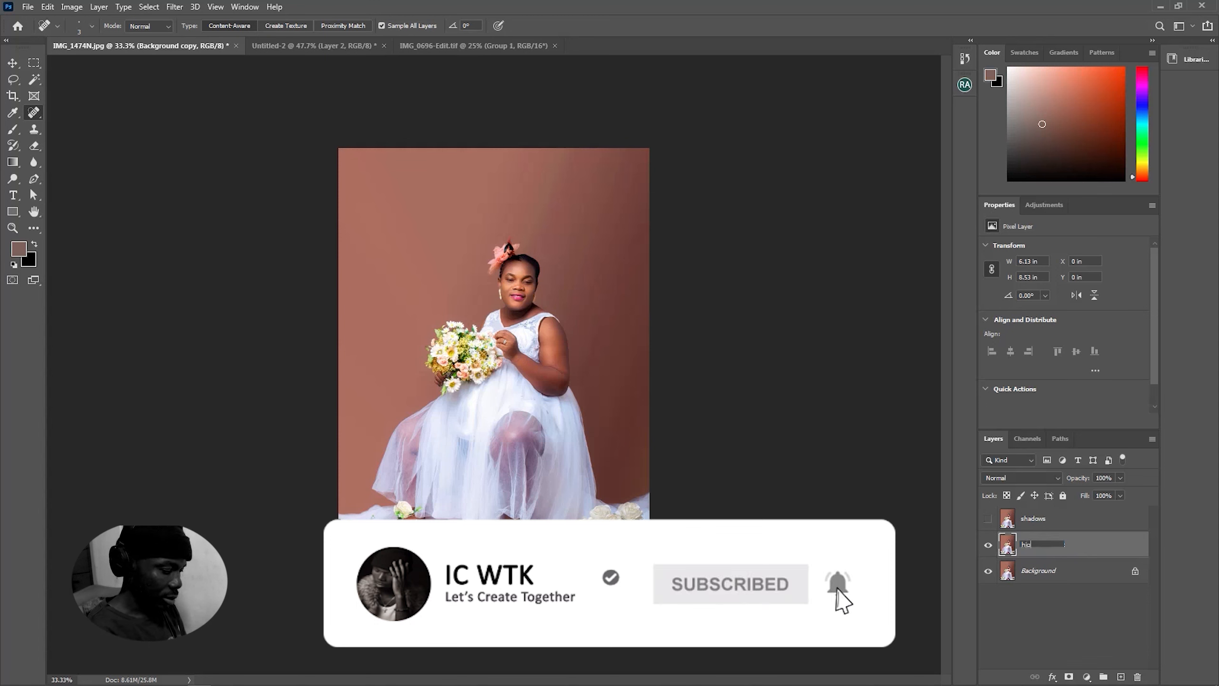
{"action": "type", "text": "hlights"}
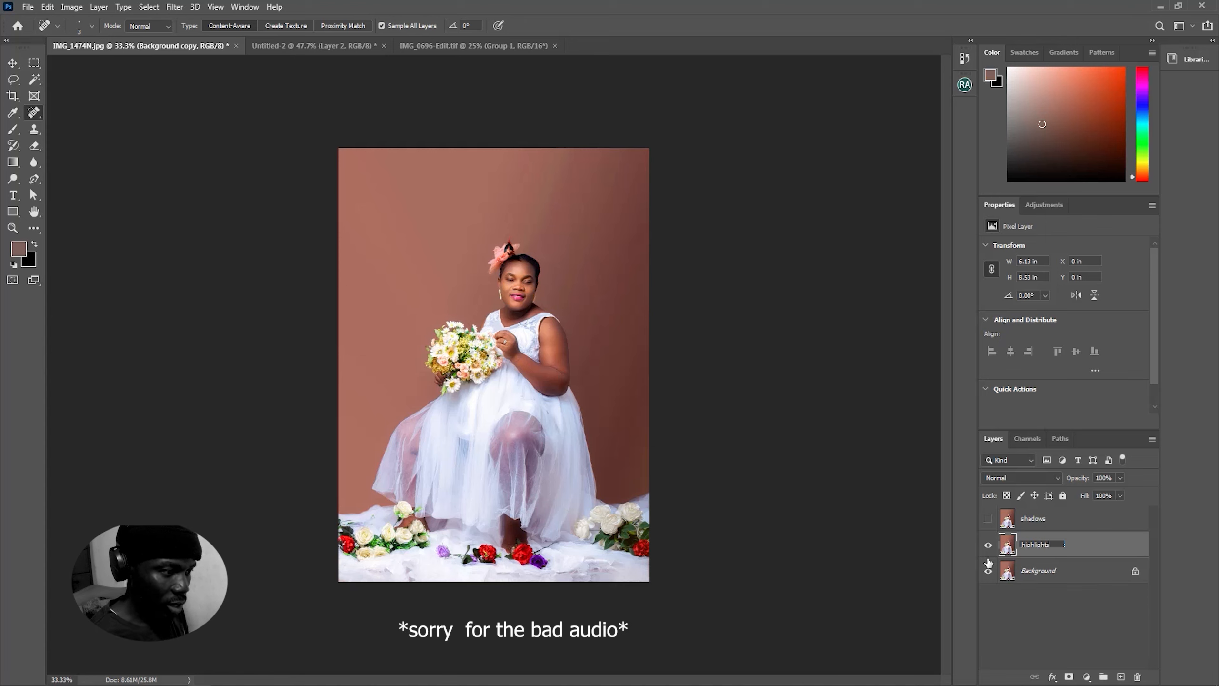
{"action": "left_click", "coordinate": [1098, 547]}
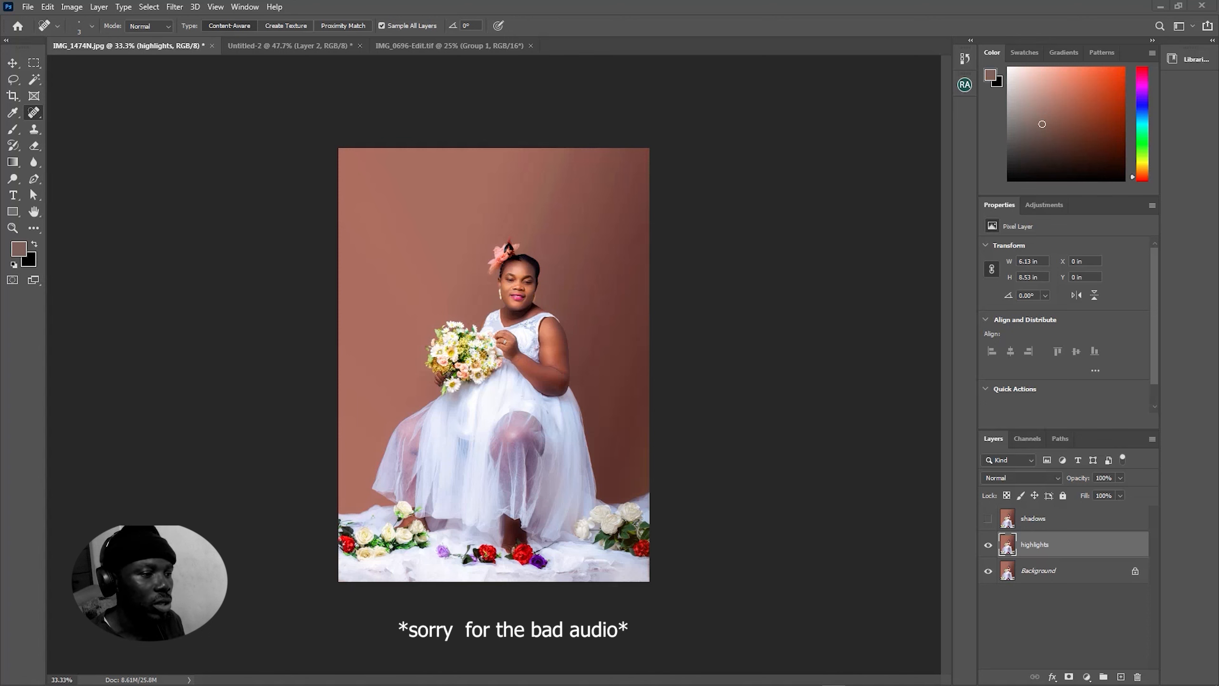
Step: Set the highlights layer's blend mode to Multiply
{"action": "left_click", "coordinate": [1032, 478]}
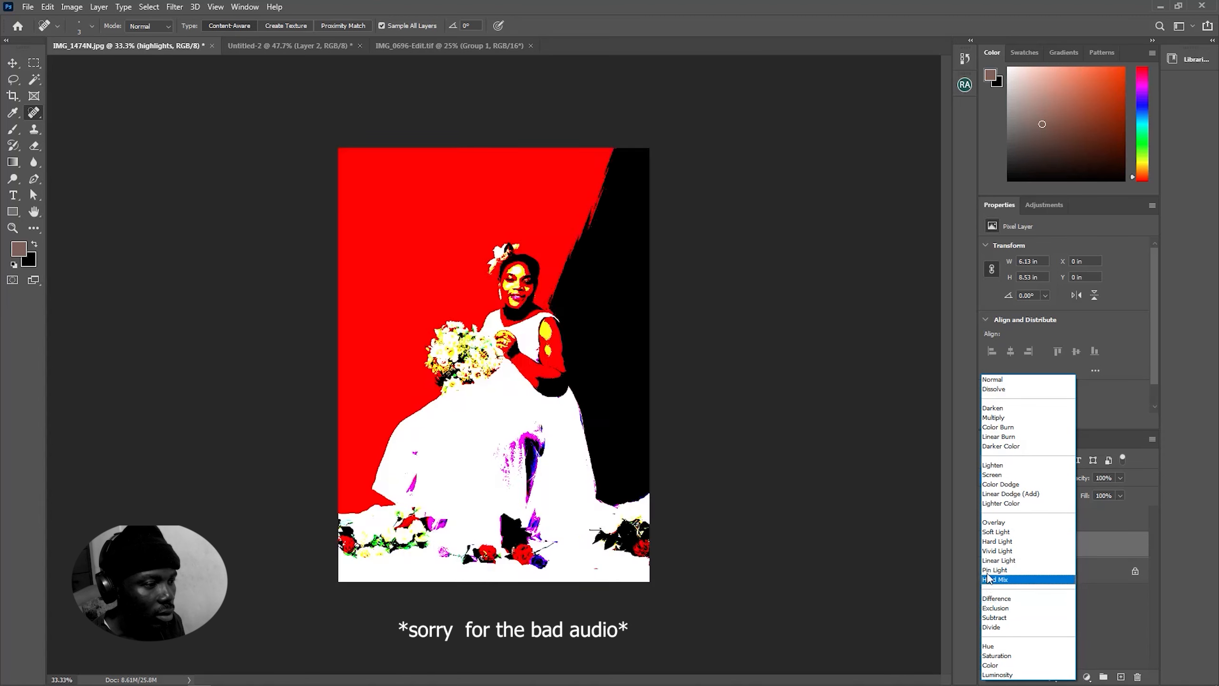
{"action": "left_click", "coordinate": [994, 417]}
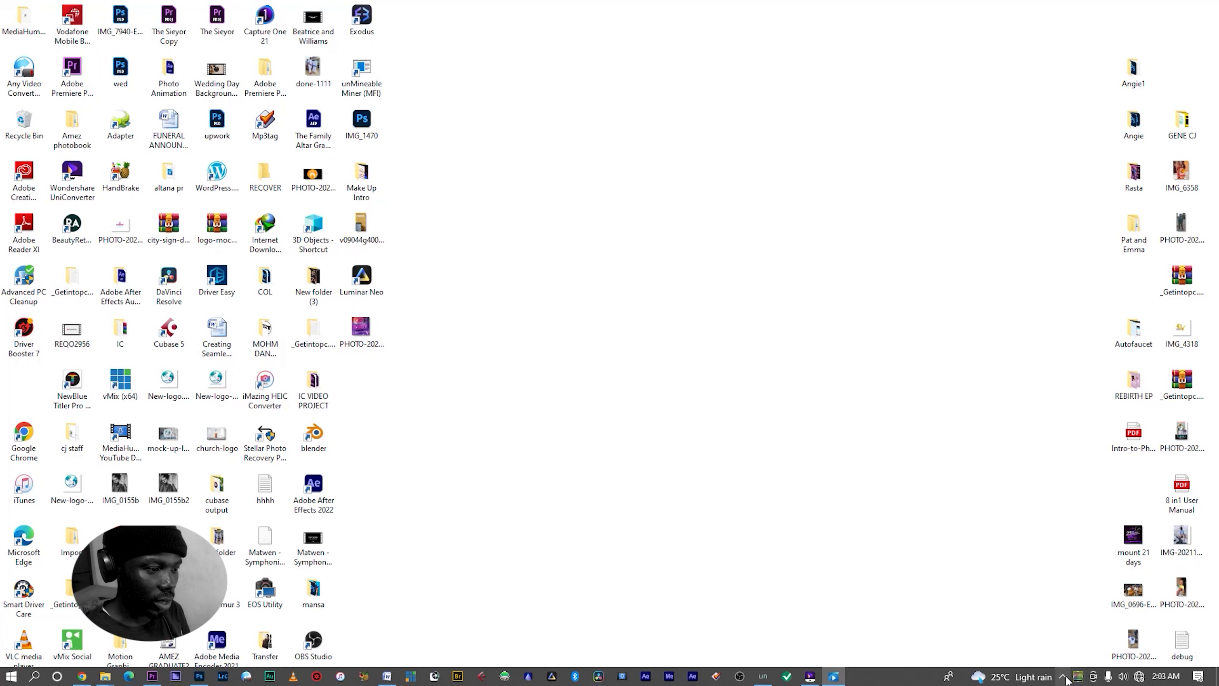
{"action": "left_click", "coordinate": [1064, 677]}
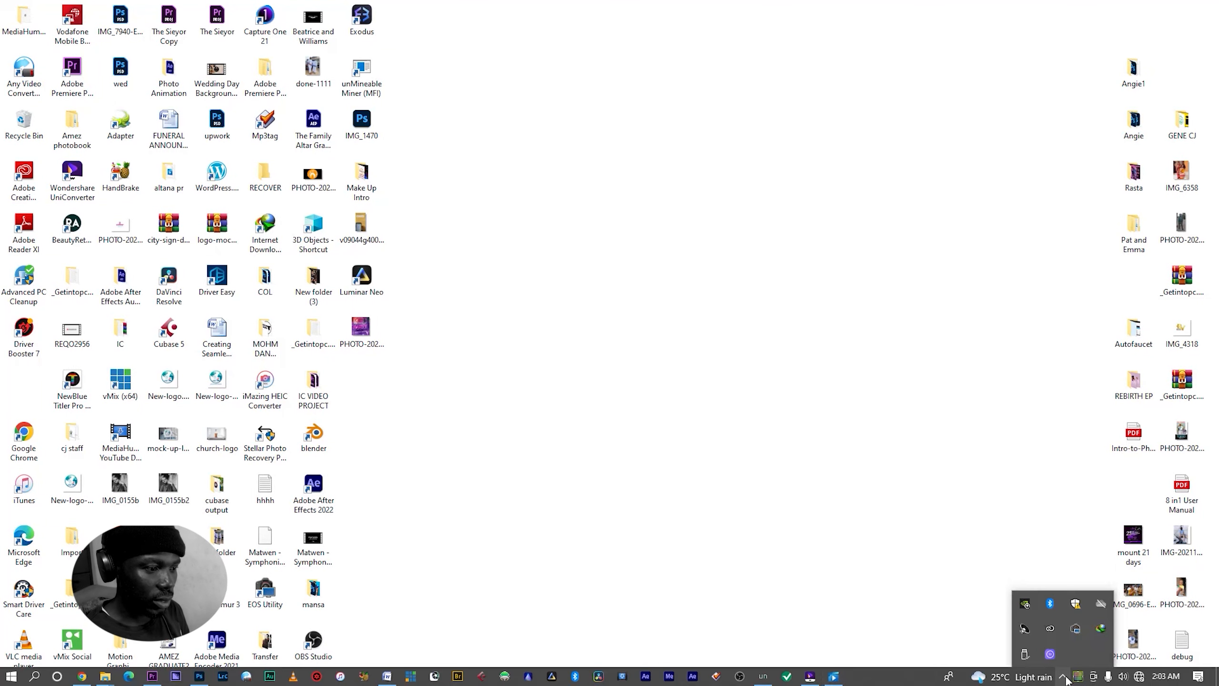
{"action": "left_click", "coordinate": [1062, 676]}
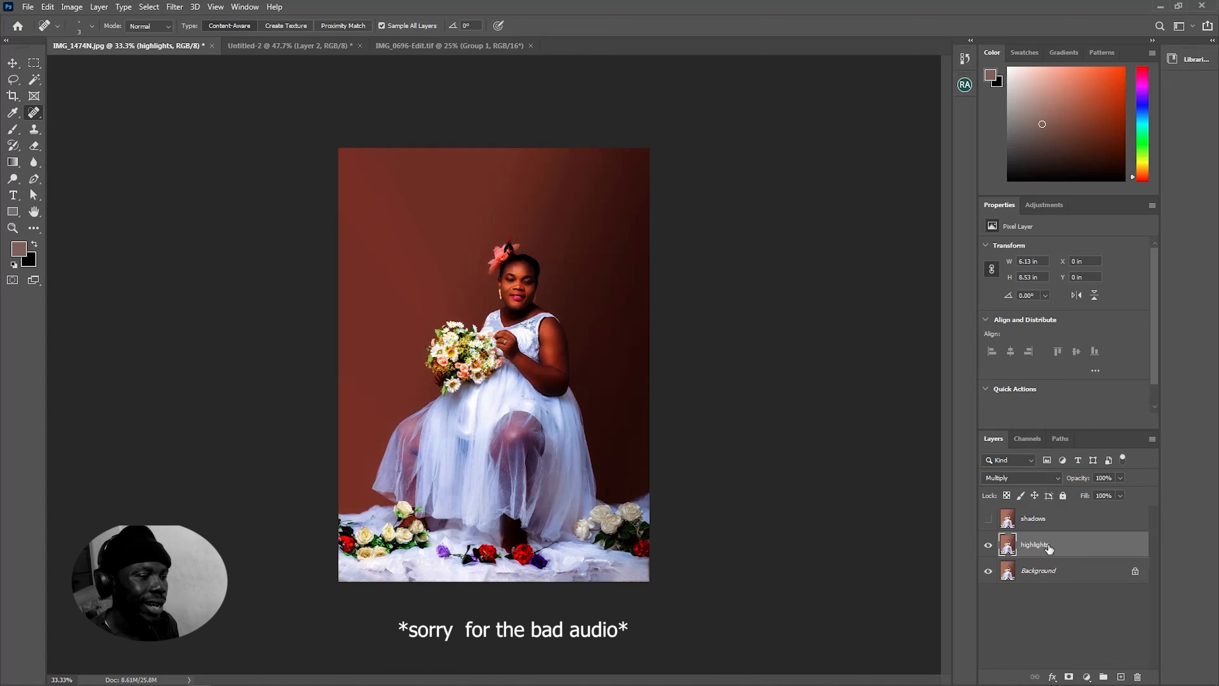
Step: Move the highlights layer above the shadows layer, leaving shadows shown and highlights hidden
{"action": "left_click_drag", "start_coordinate": [1050, 549], "coordinate": [1049, 512]}
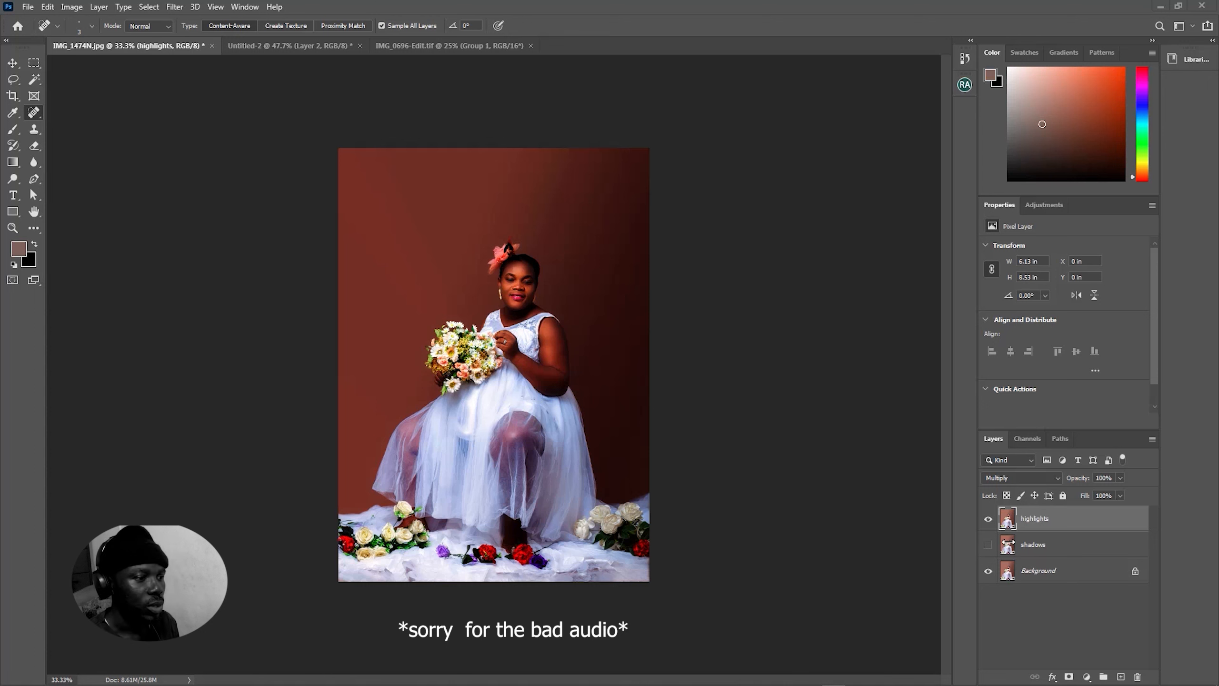
{"action": "left_click", "coordinate": [988, 545]}
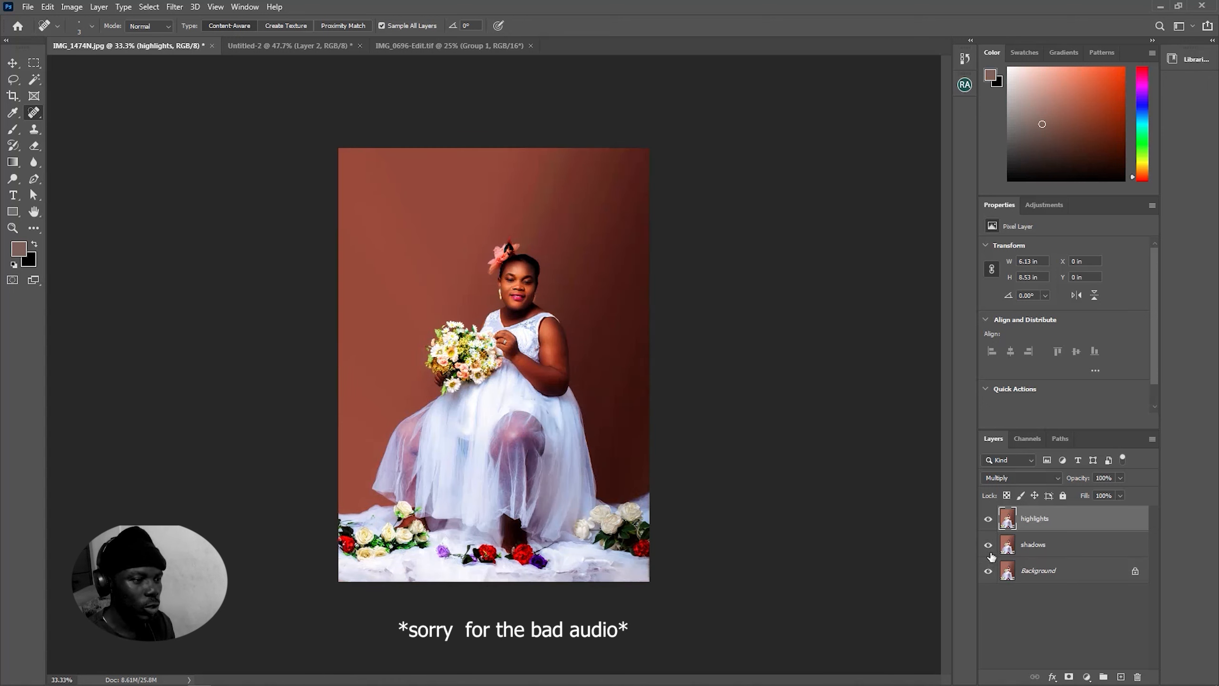
{"action": "left_click", "coordinate": [989, 521]}
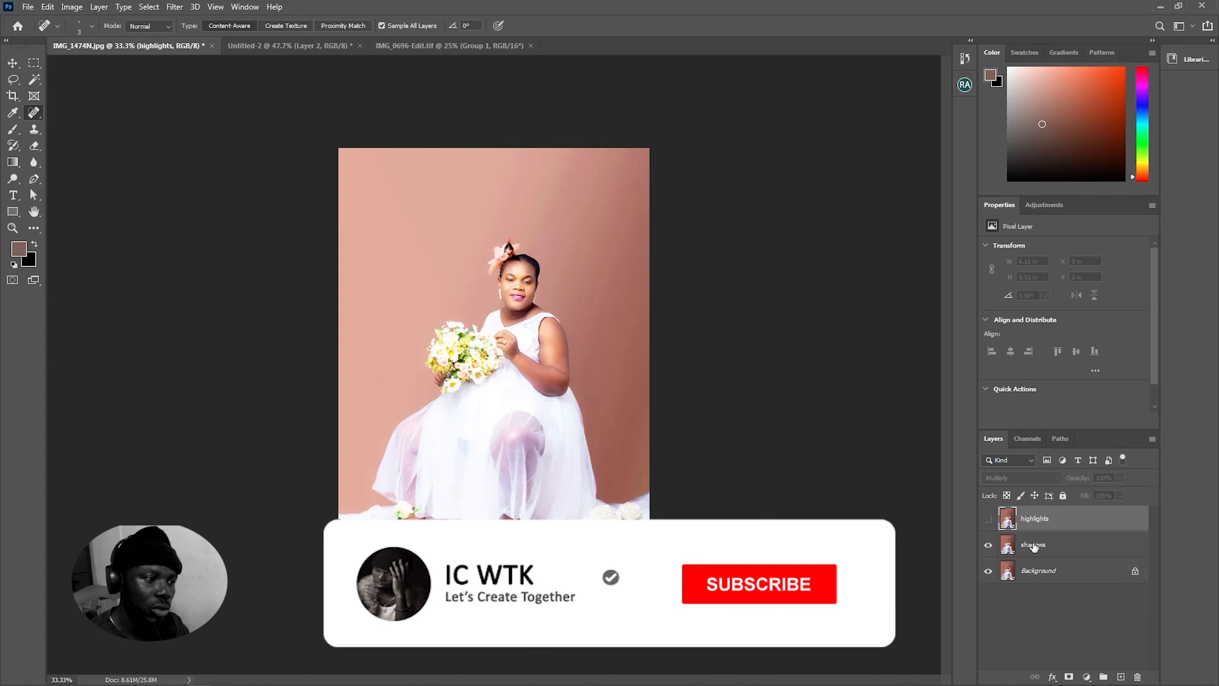
Step: Add a Solid Color fill layer directly above the shadows layer in dark blue #132765
{"action": "left_click", "coordinate": [1035, 553]}
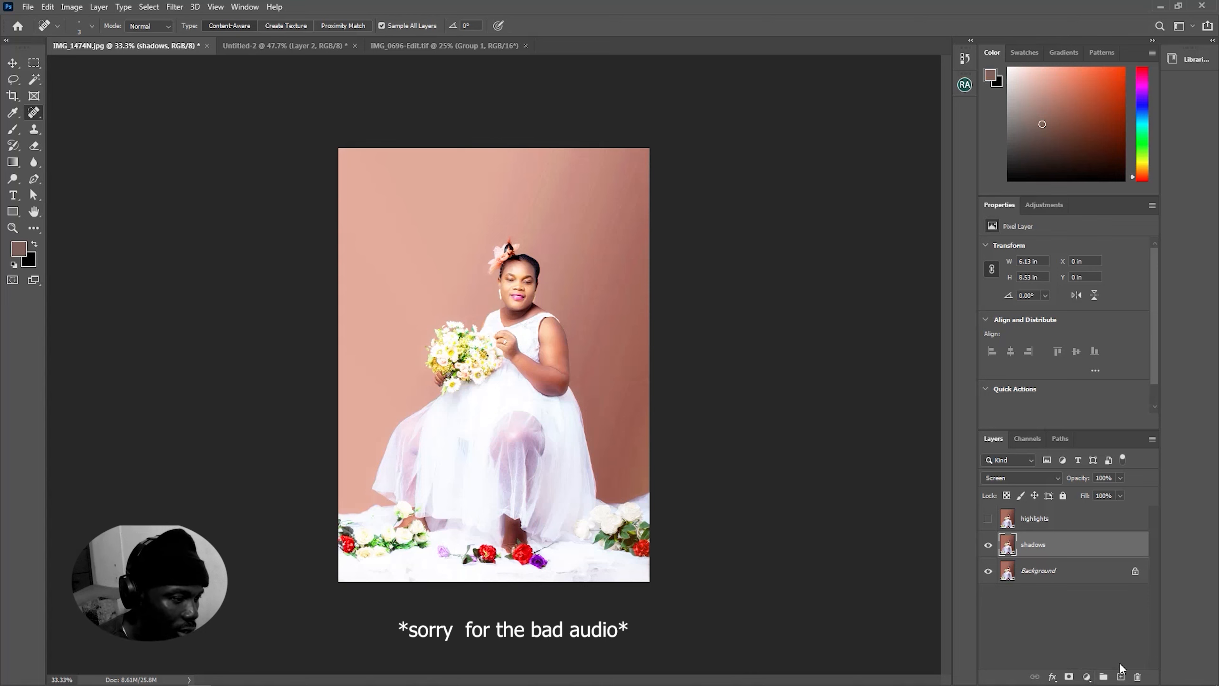
{"action": "left_click", "coordinate": [1088, 677]}
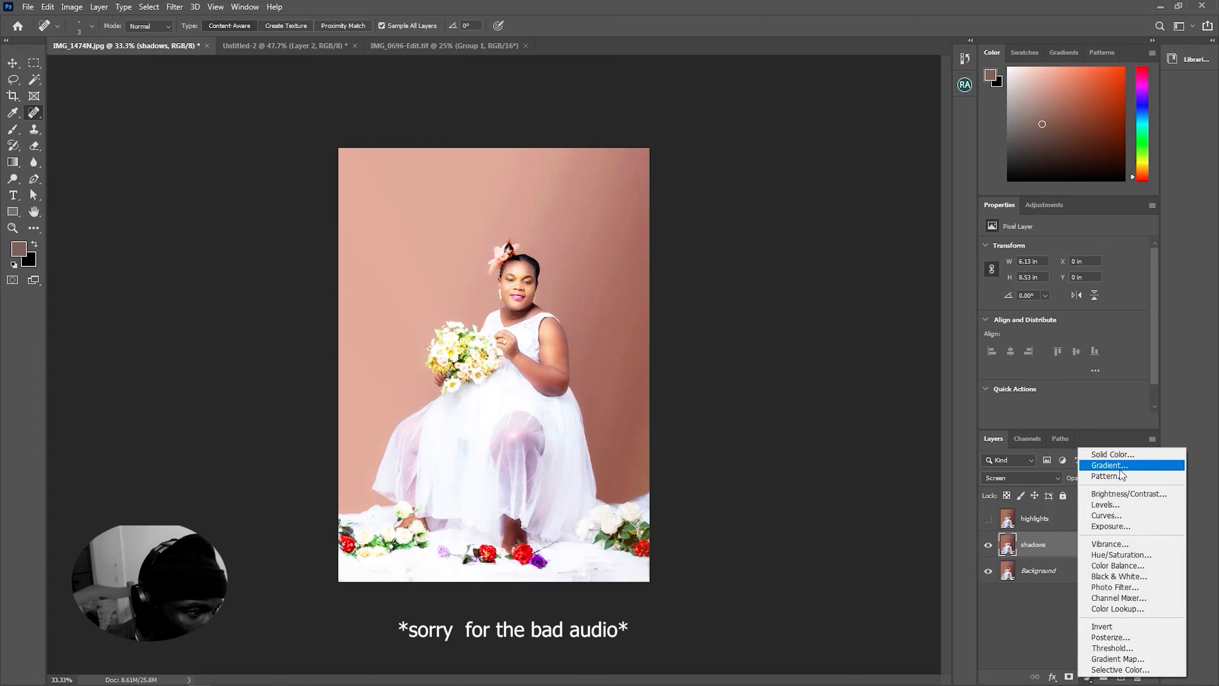
{"action": "left_click", "coordinate": [1120, 455]}
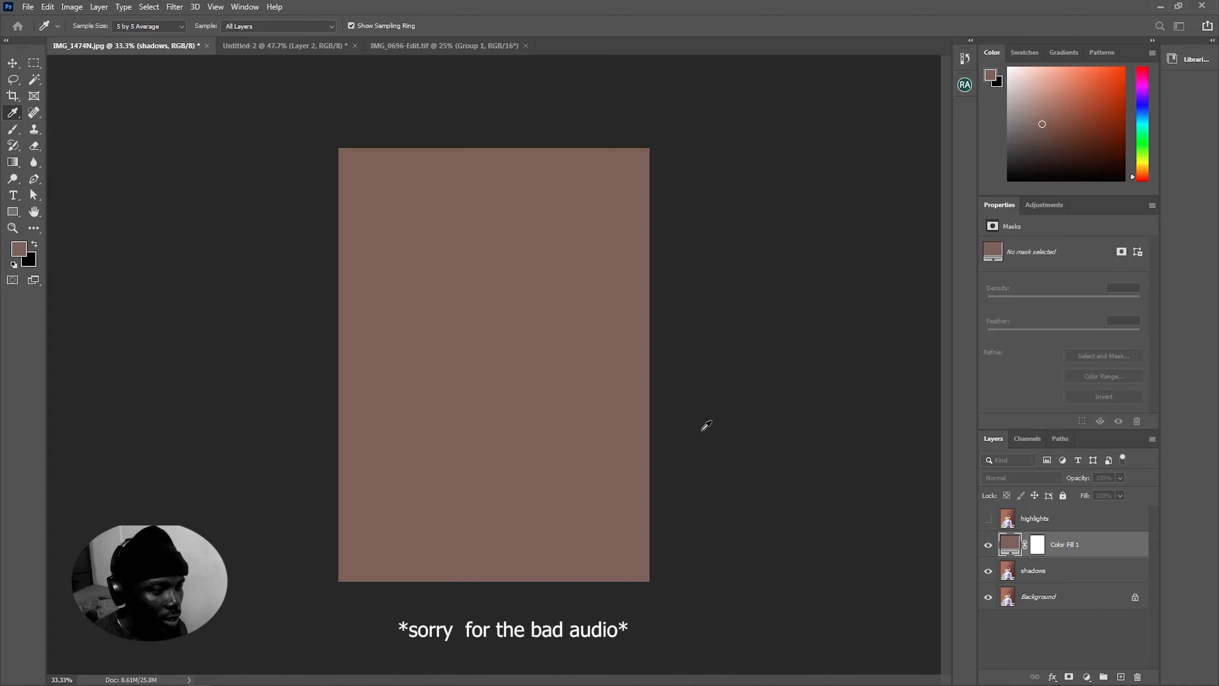
{"action": "double_click", "coordinate": [1010, 542]}
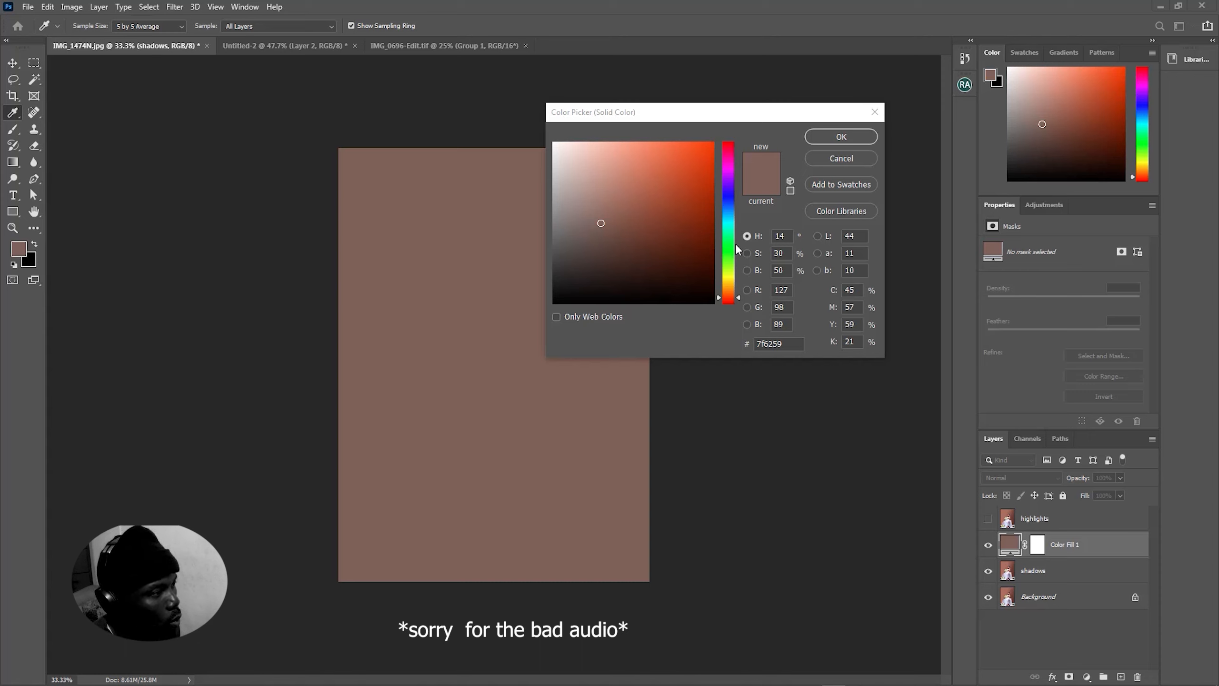
{"action": "left_click", "coordinate": [718, 208]}
{"action": "left_click", "coordinate": [726, 203]}
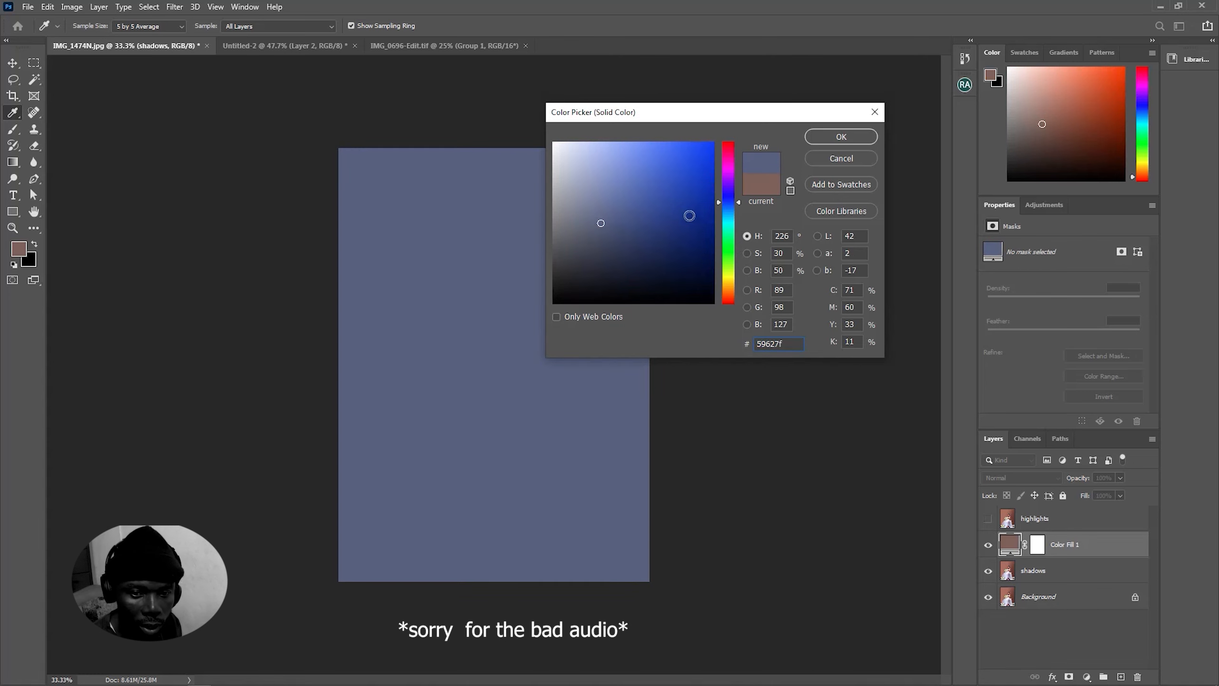
{"action": "mouse_move", "coordinate": [660, 212]}
{"action": "left_mouse_down"}
{"action": "mouse_move", "coordinate": [674, 223]}
{"action": "mouse_move", "coordinate": [672, 199]}
{"action": "left_mouse_up"}
{"action": "left_click", "coordinate": [684, 240]}
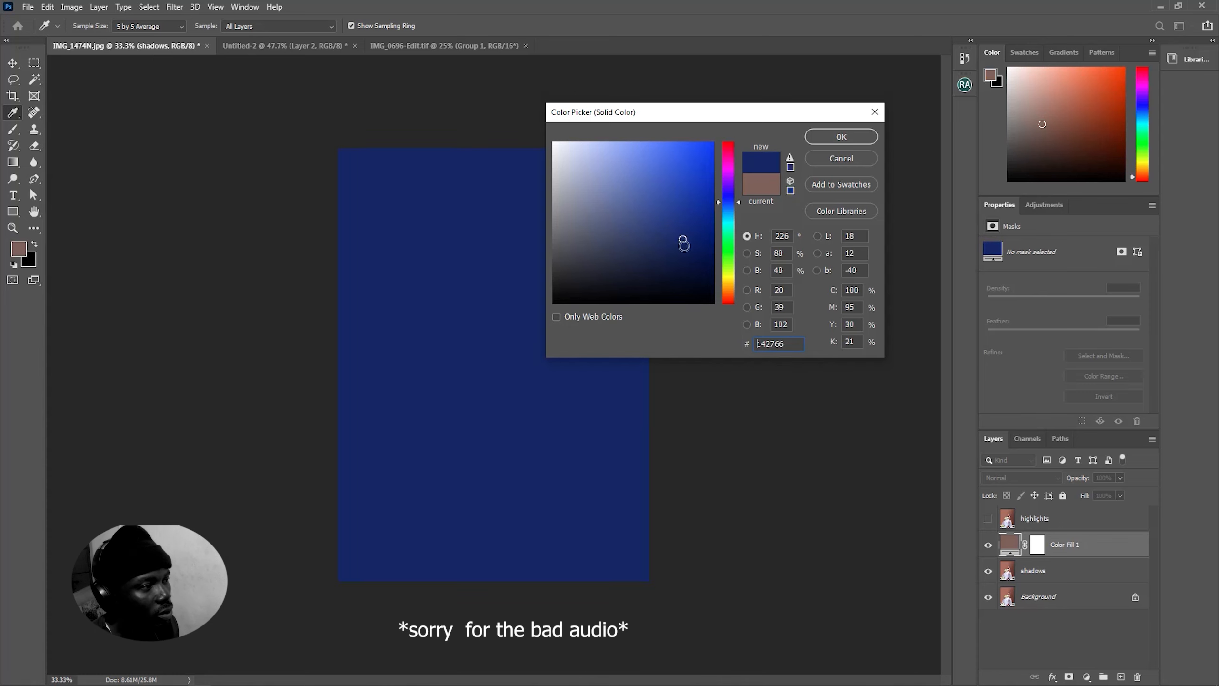
{"action": "left_click", "coordinate": [683, 239]}
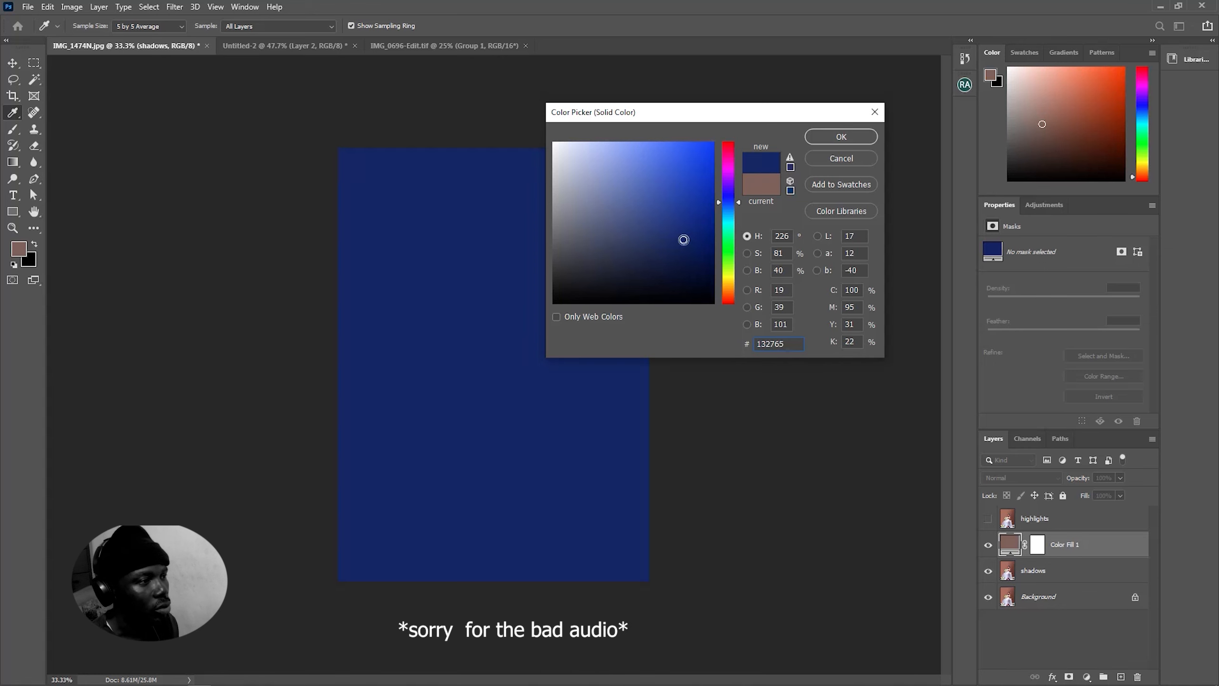
{"action": "left_click", "coordinate": [841, 139]}
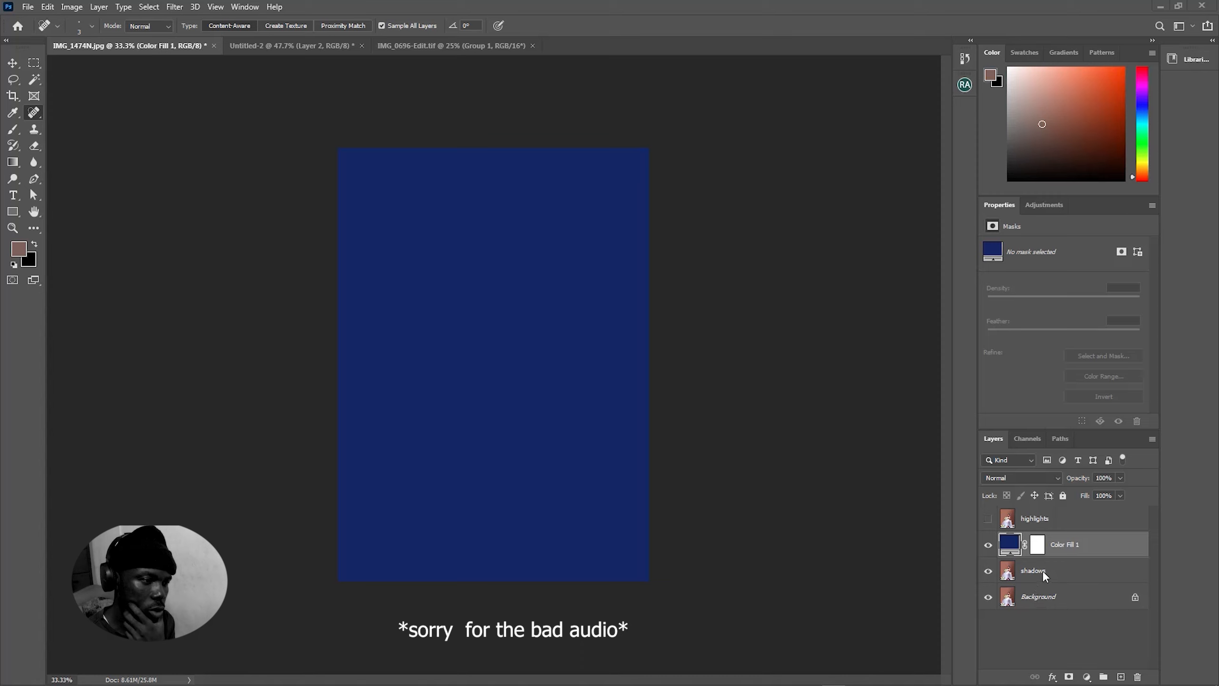
Step: Rename the dark blue color fill layer as "shadows 2"
{"action": "double_click", "coordinate": [1075, 545]}
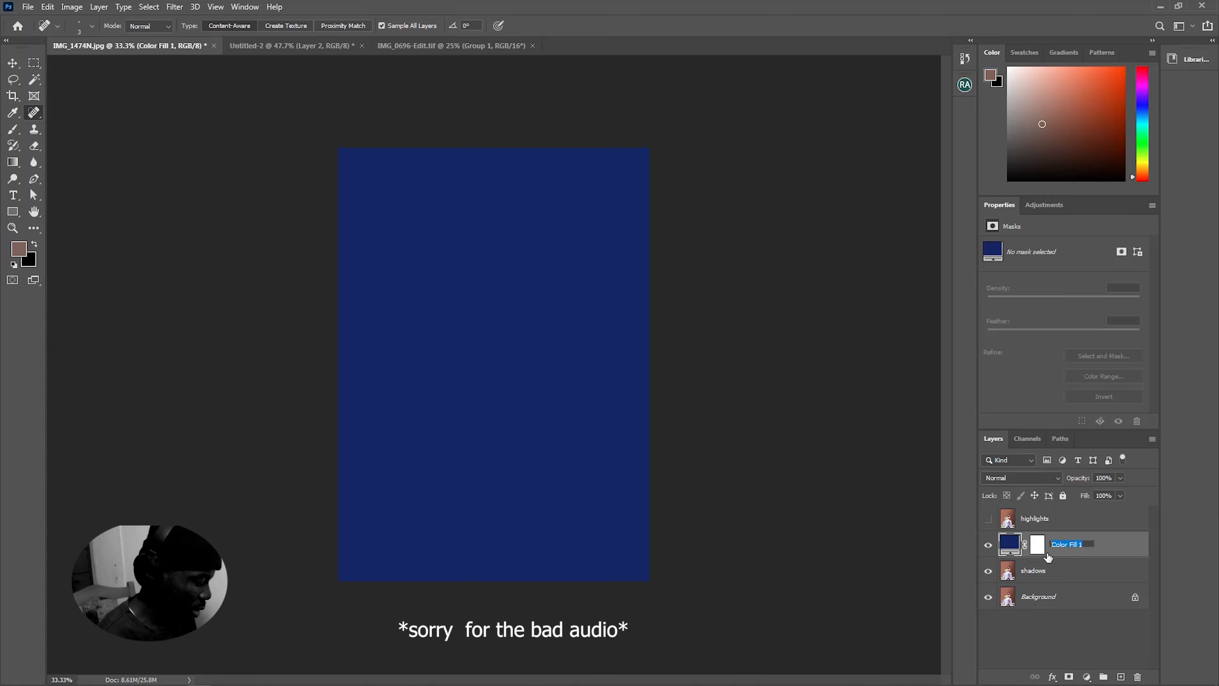
{"action": "type", "text": "sho"}
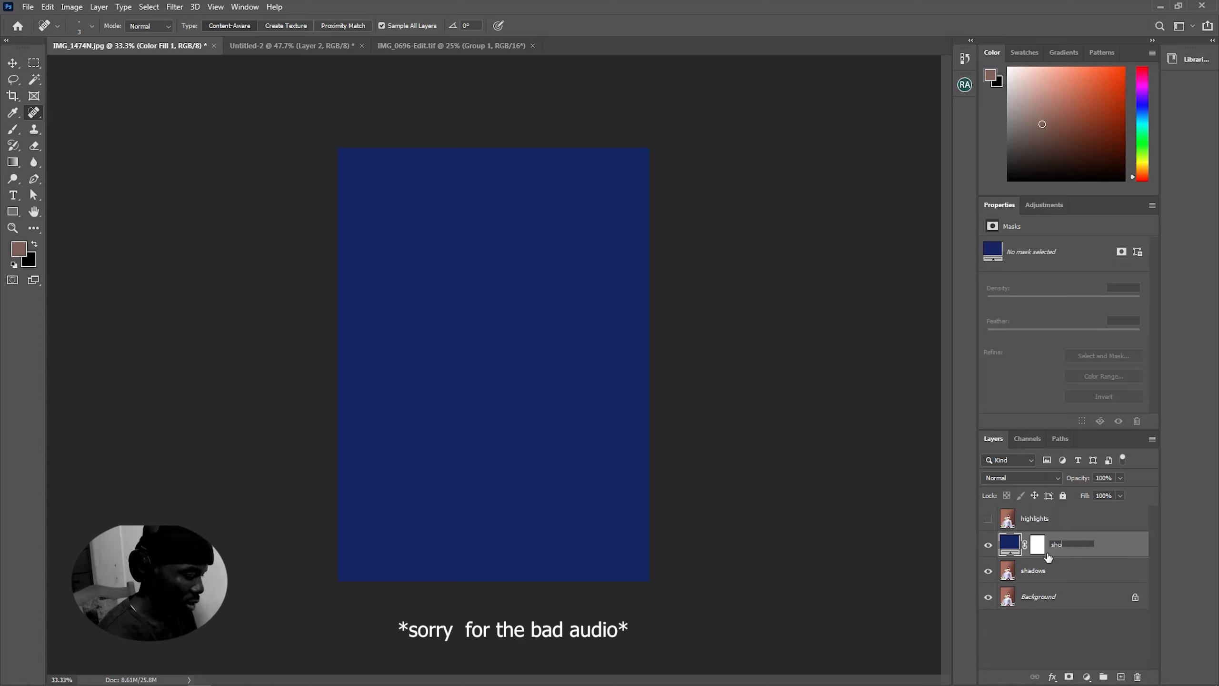
{"action": "type", "text": "dows"}
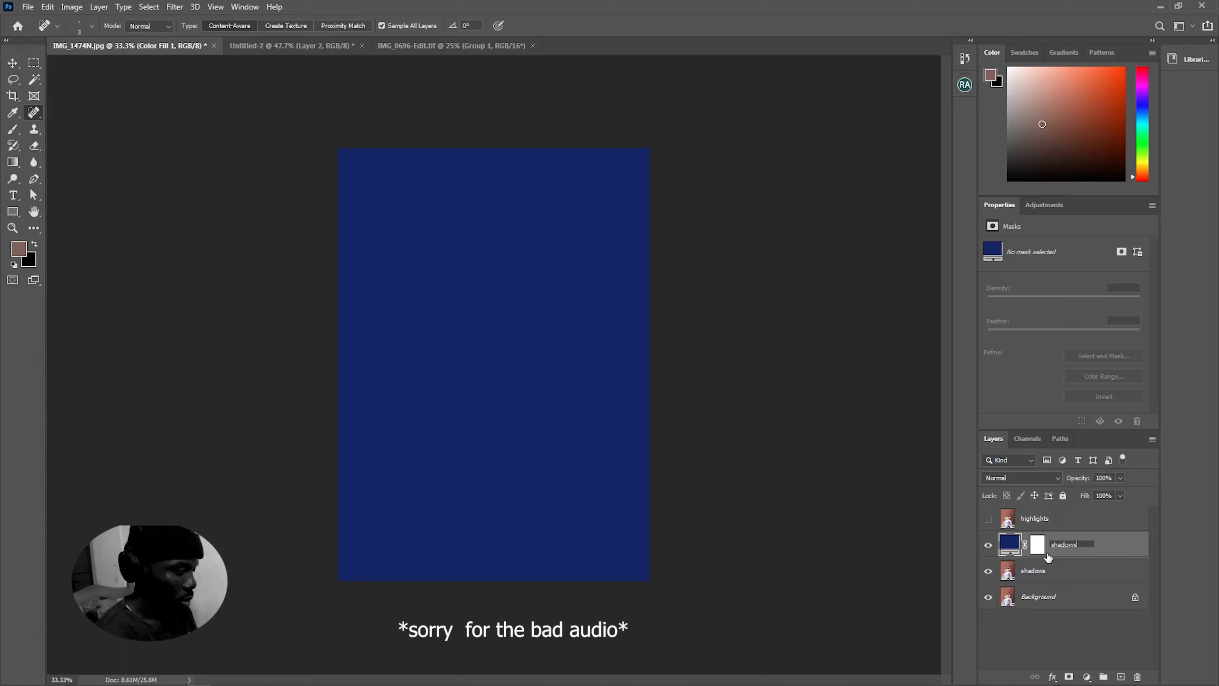
{"action": "type", "text": " 2"}
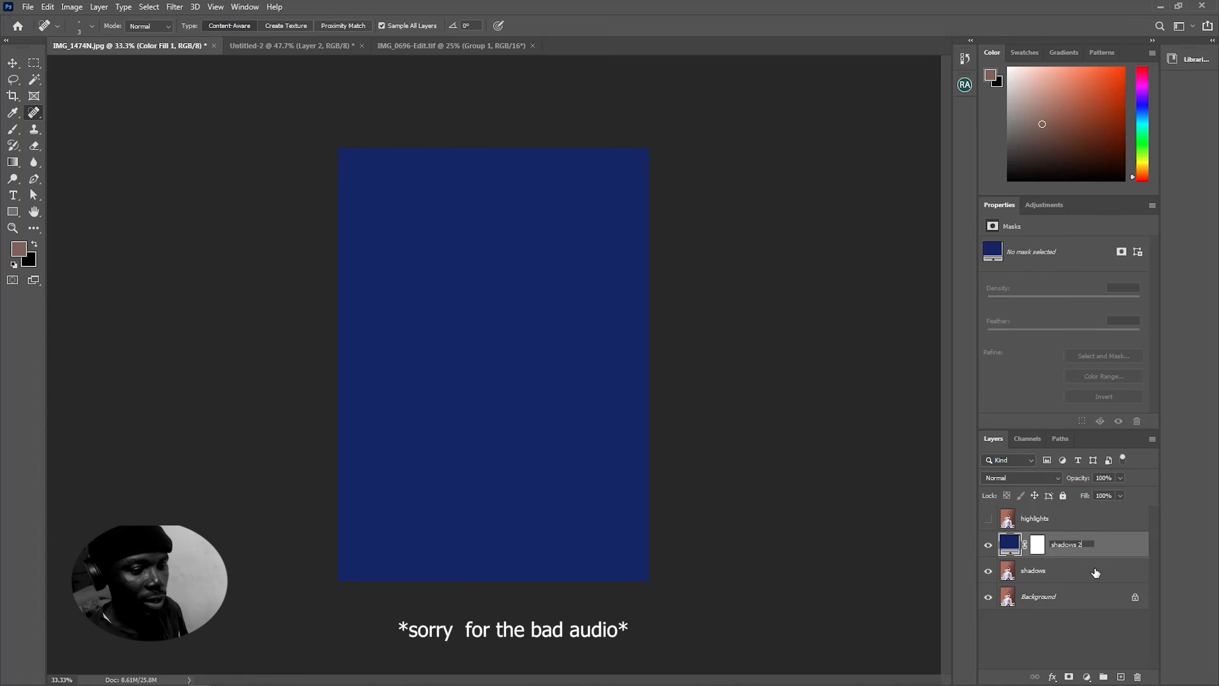
{"action": "key", "text": "Return"}
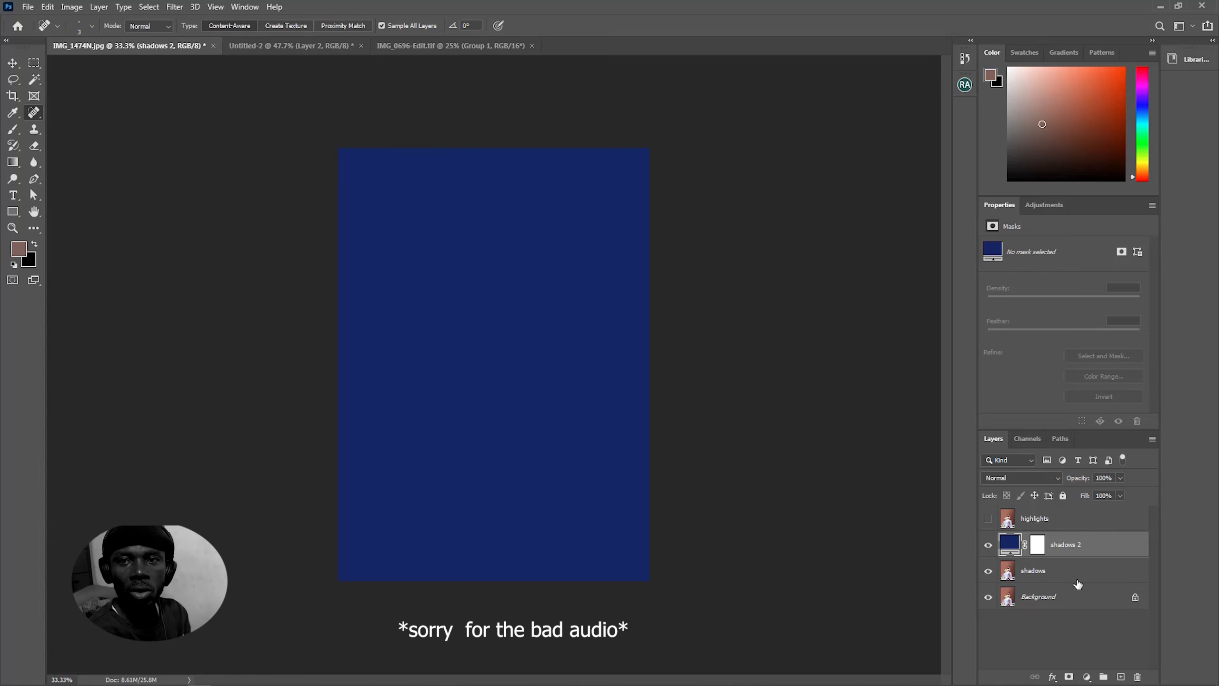
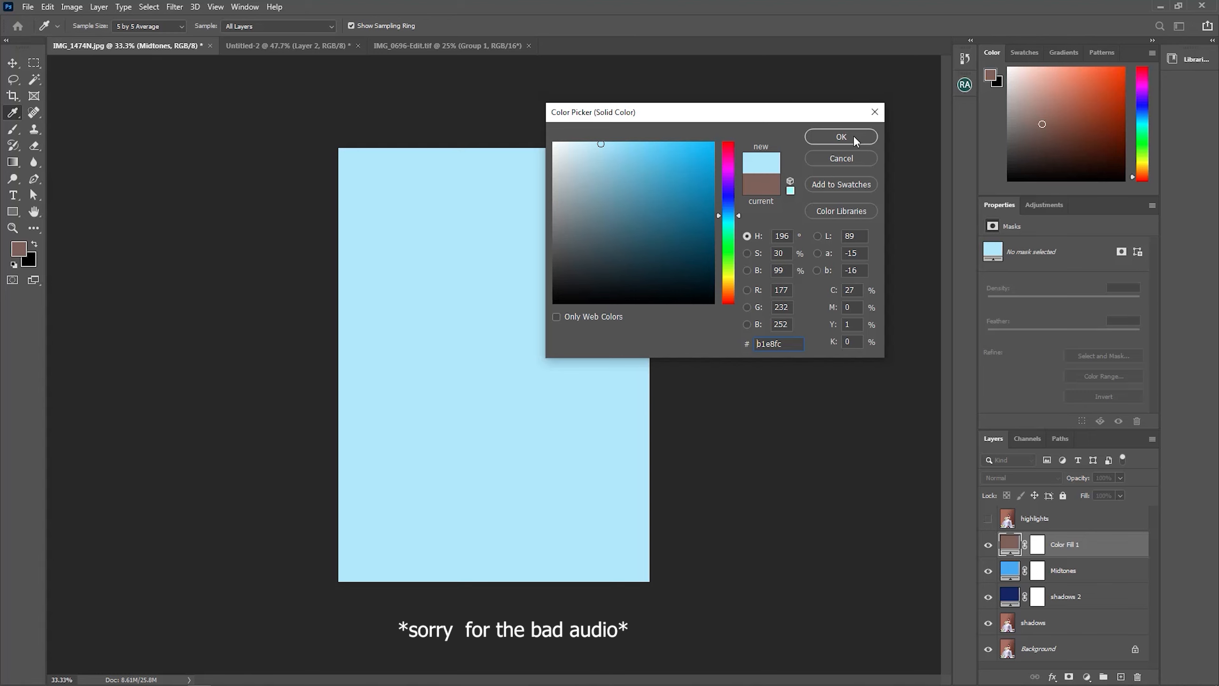
Step: Accept light blue #b1e8fc for the new solid color fill layer above Midtones and set its blend mode to Color Burn
{"action": "left_click", "coordinate": [853, 137]}
{"action": "key", "text": "j"}
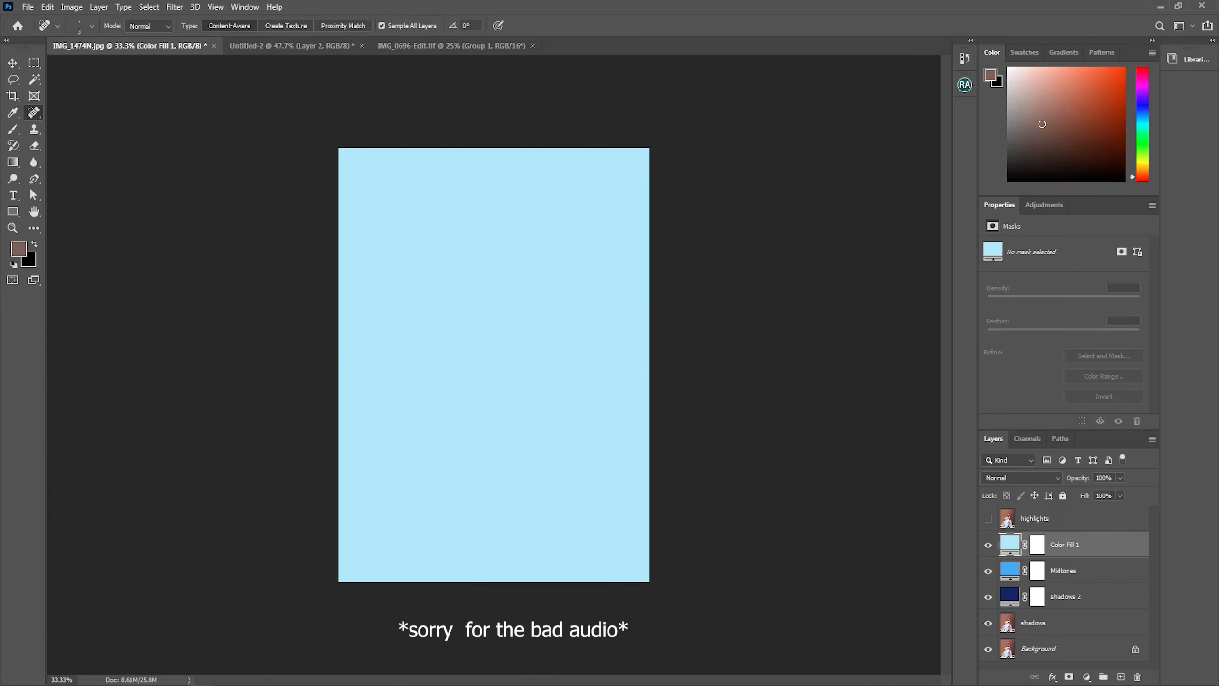
{"action": "left_click", "coordinate": [1025, 477]}
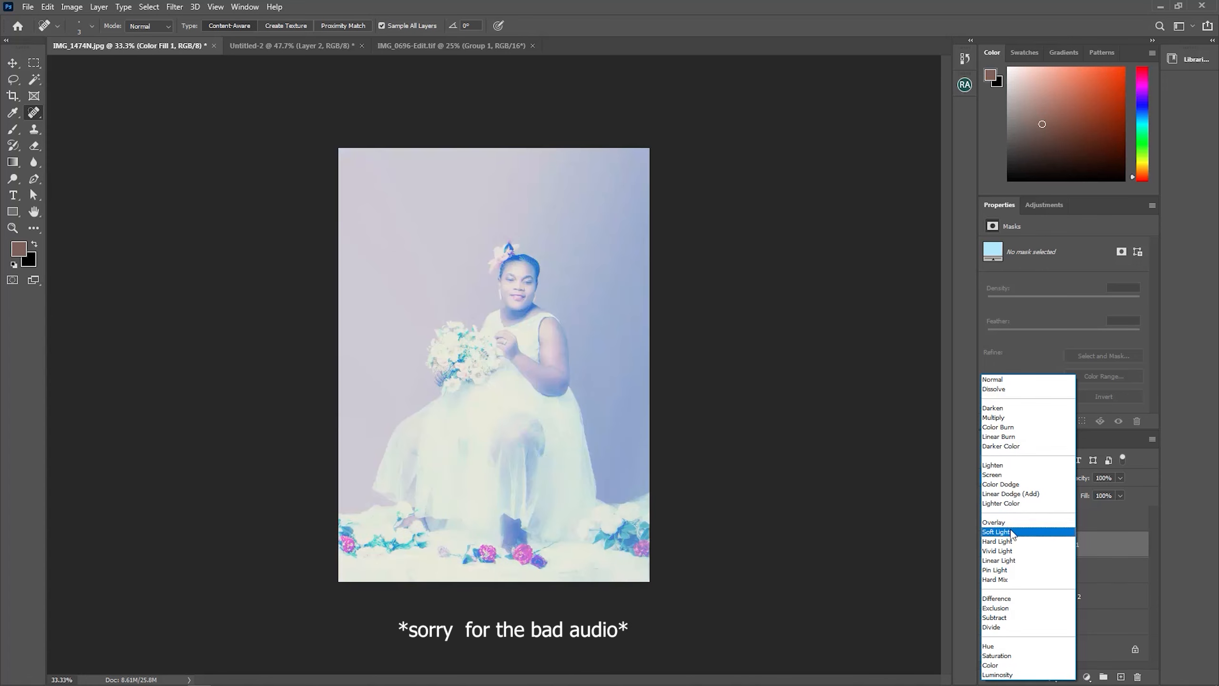
{"action": "left_click", "coordinate": [999, 432]}
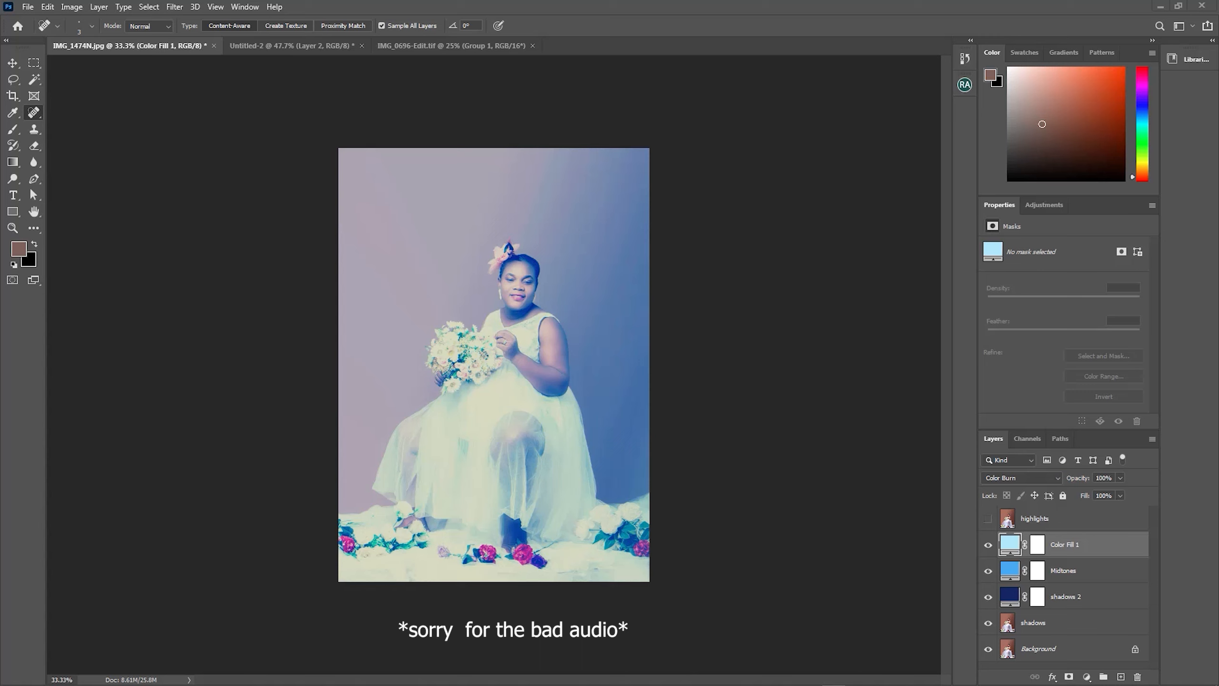
Step: Rename the light blue fill layer as "Highlights" and show the hidden highlights photo layer above it
{"action": "double_click", "coordinate": [1064, 547]}
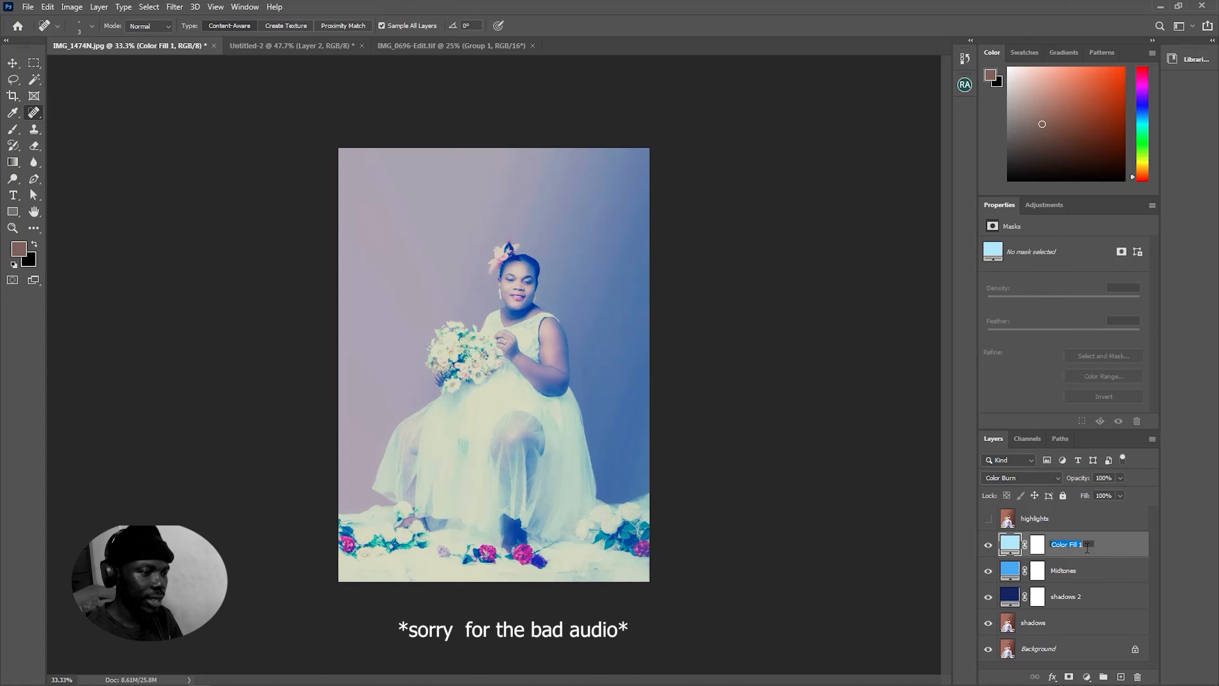
{"action": "type", "text": "Hig"}
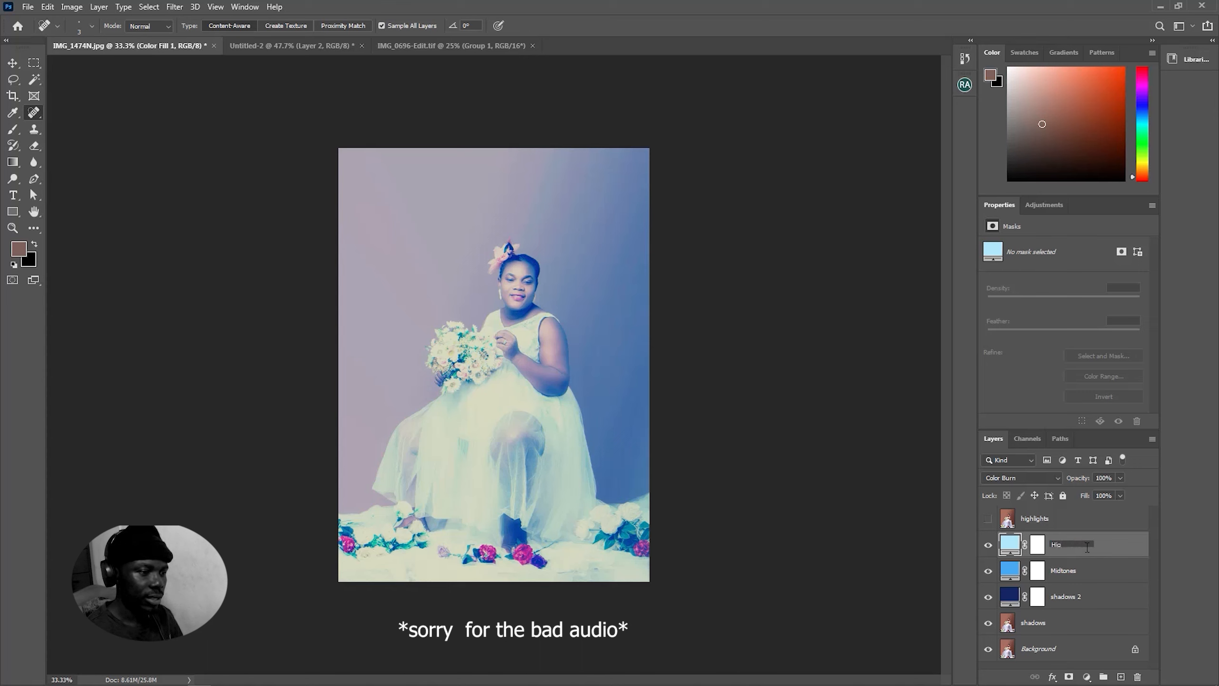
{"action": "type", "text": "hlights"}
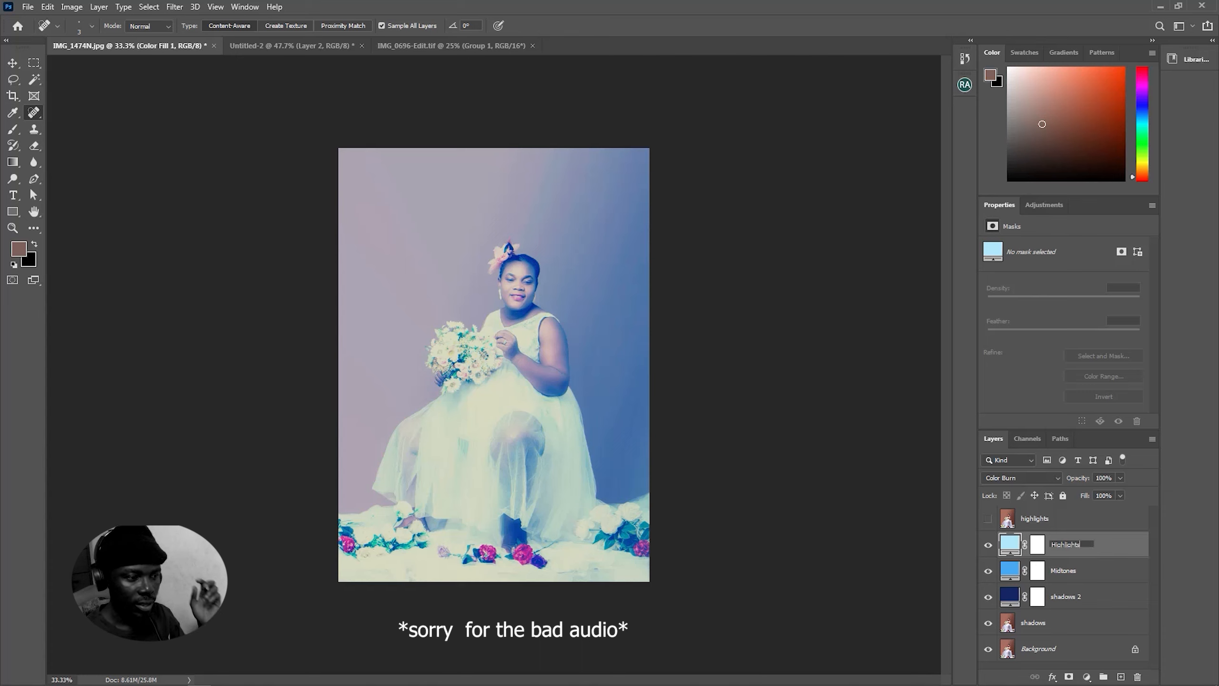
{"action": "key", "text": "Return"}
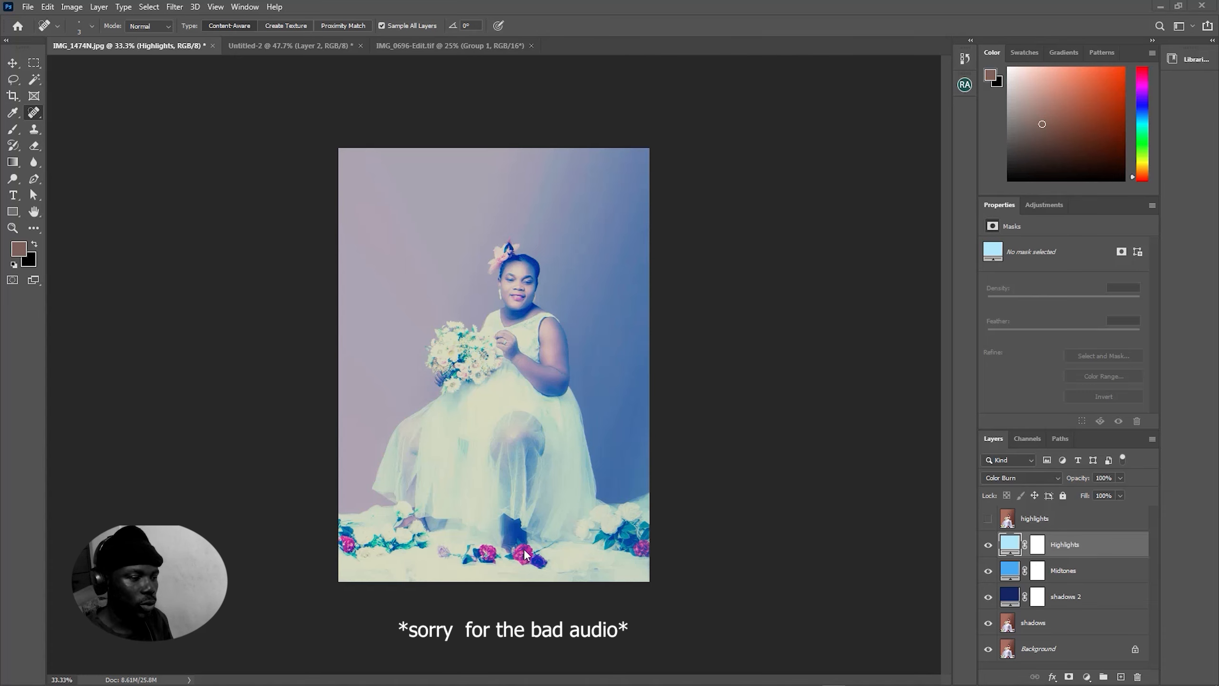
{"action": "left_click", "coordinate": [1037, 522]}
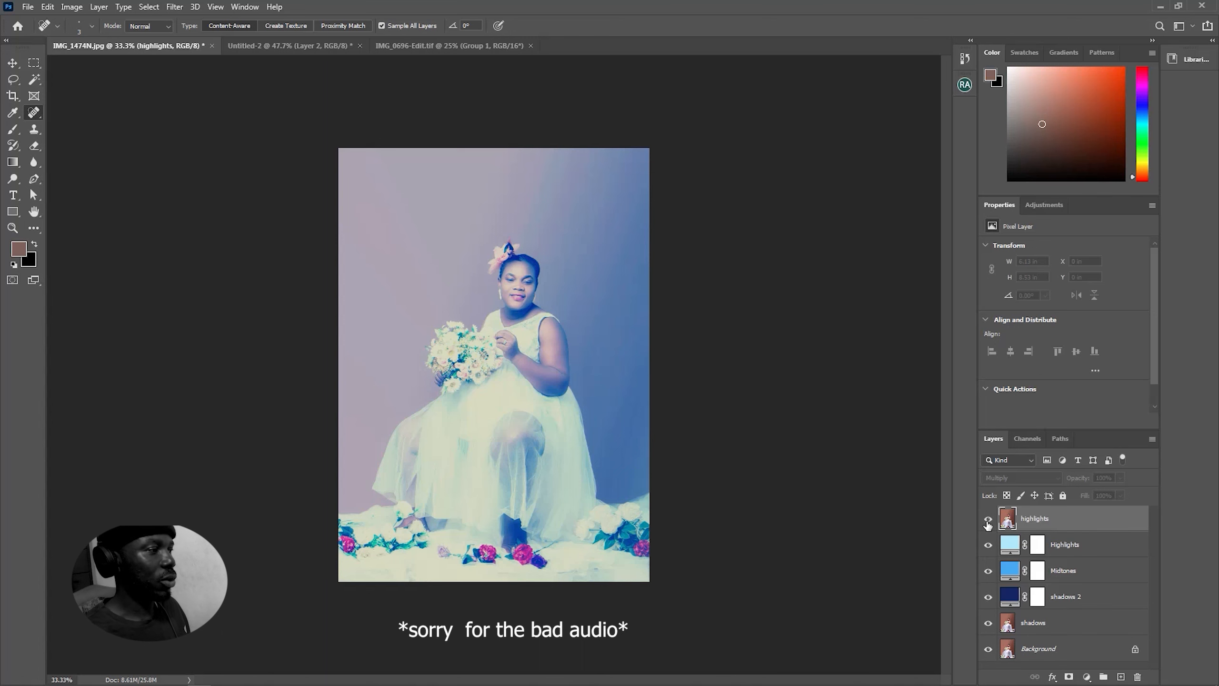
{"action": "left_click", "coordinate": [988, 518]}
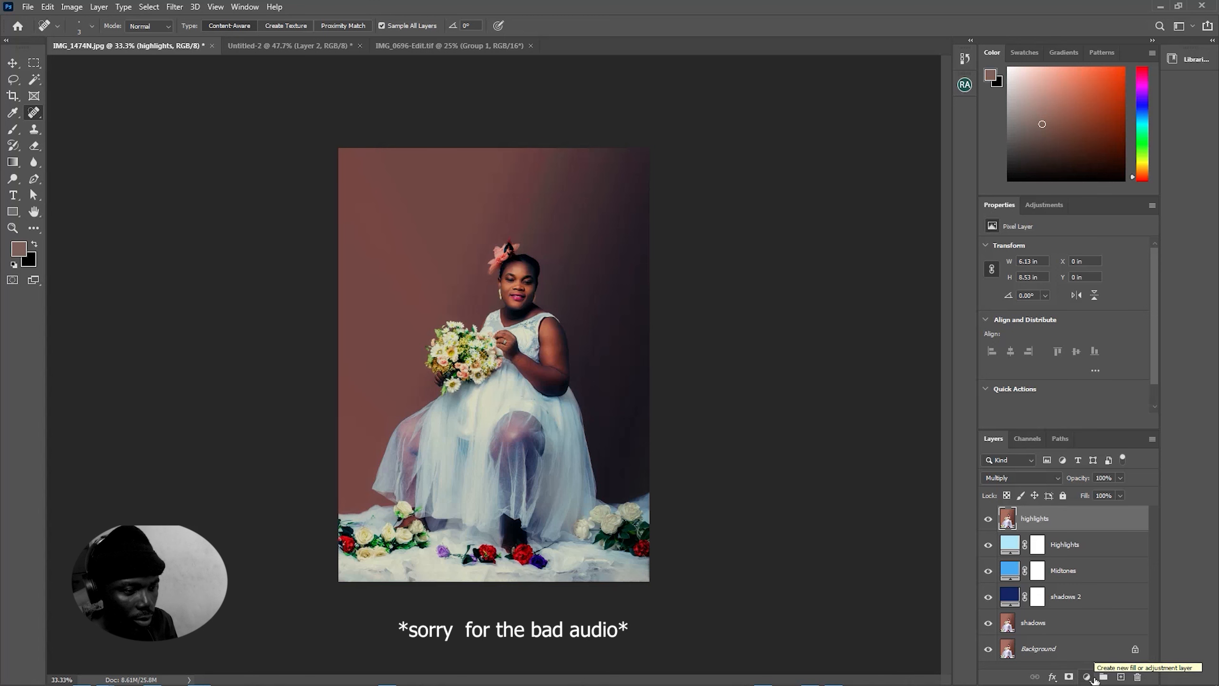
{"action": "left_click", "coordinate": [1094, 678]}
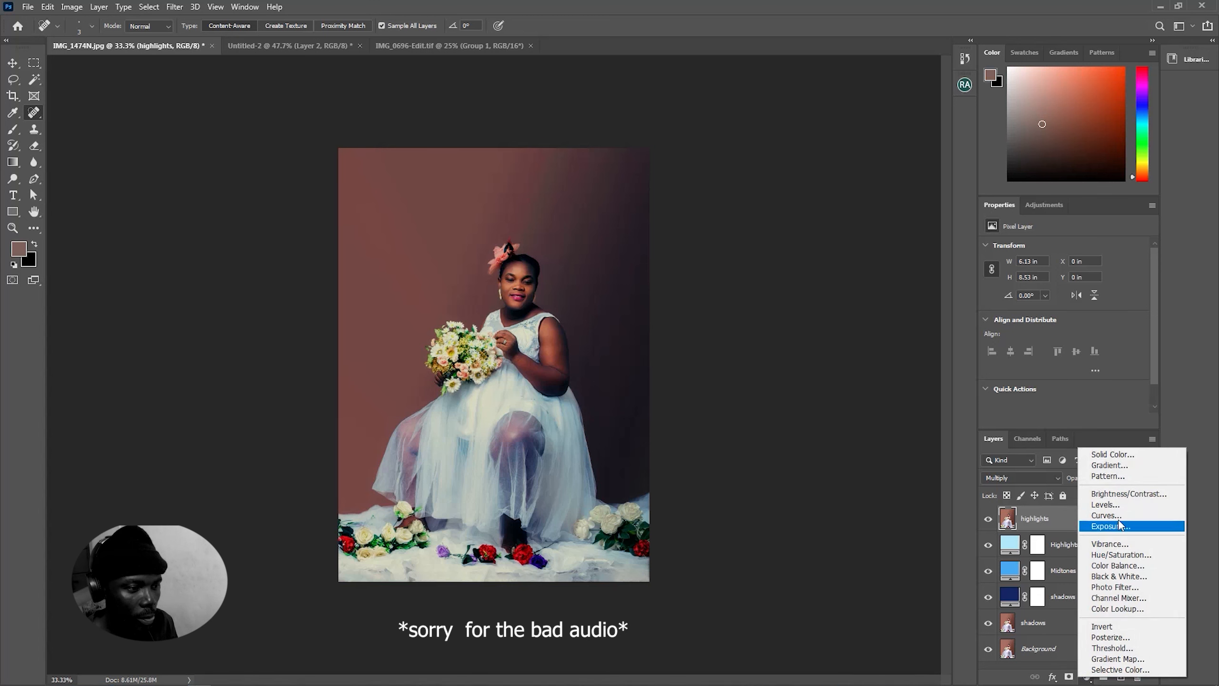
{"action": "left_click", "coordinate": [1109, 504]}
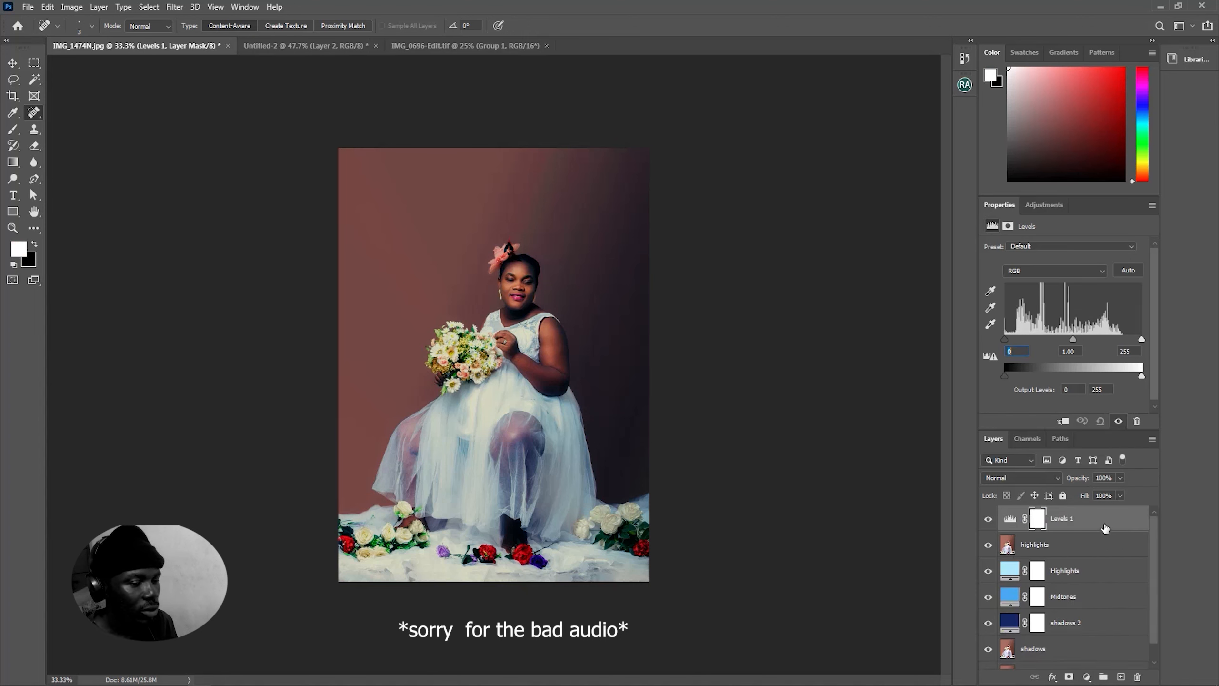
{"action": "left_click_drag", "start_coordinate": [1105, 527], "coordinate": [1138, 677]}
Step: Add a Curves adjustment layer above the highlights photo layer and raise the RGB curve's midpoint slightly to brighten the midtones
{"action": "left_click", "coordinate": [1088, 676]}
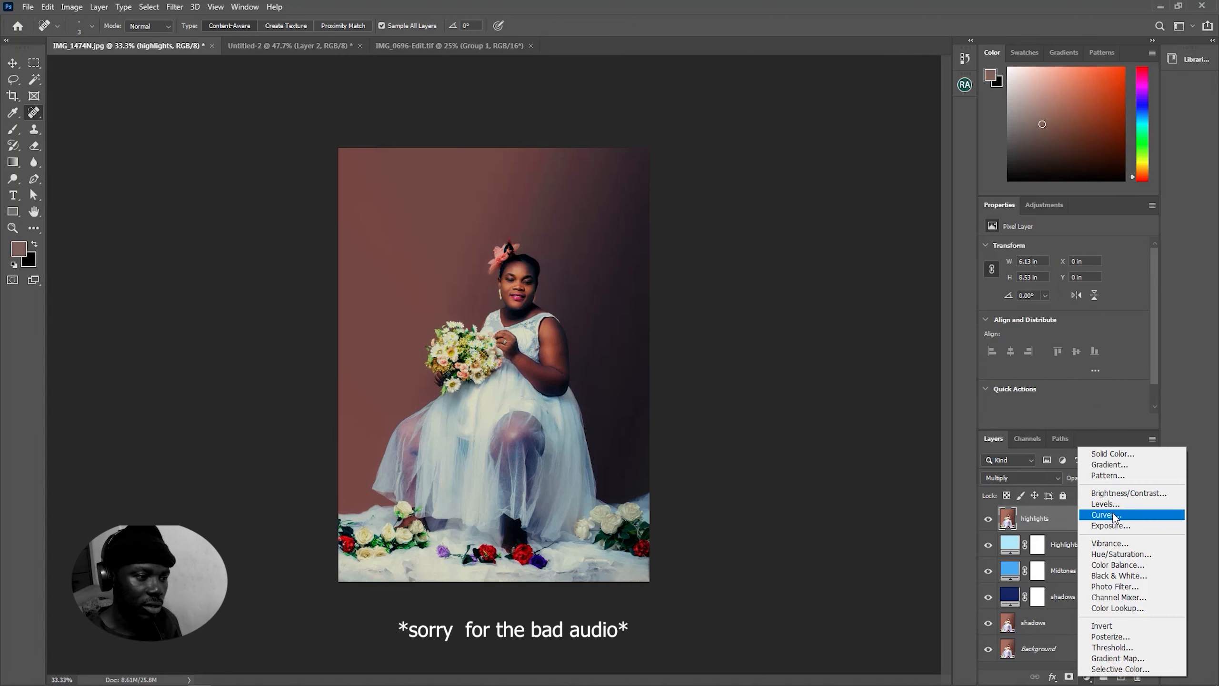
{"action": "left_click", "coordinate": [1112, 515]}
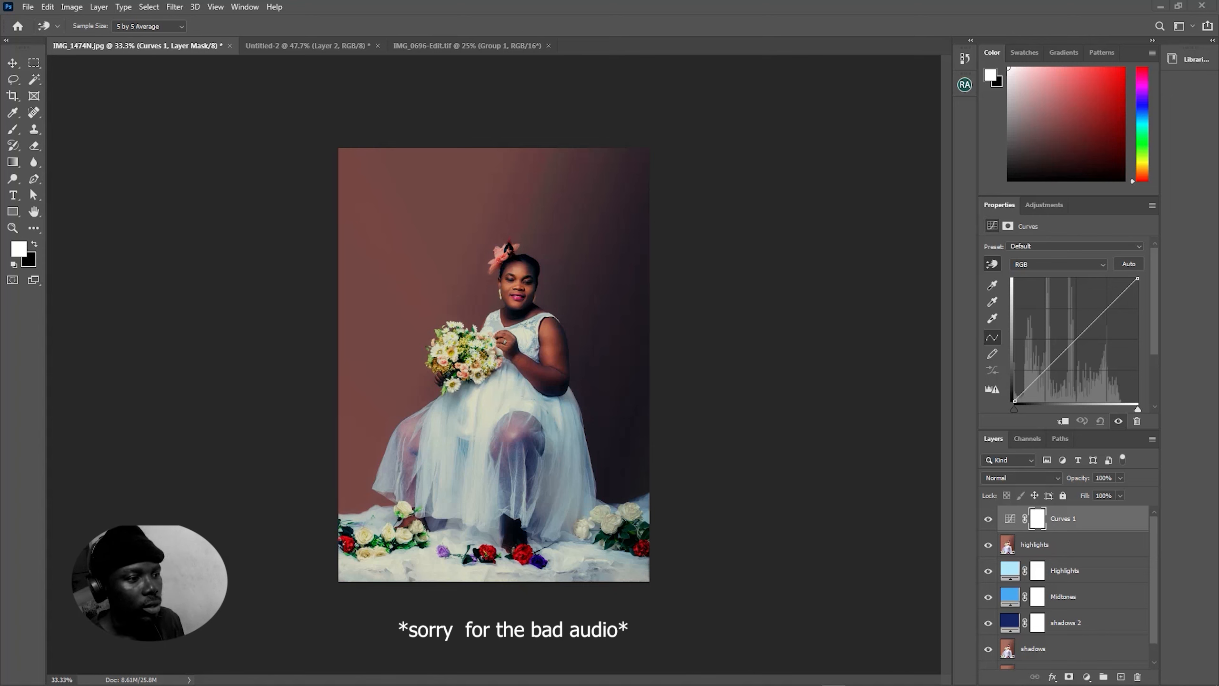
{"action": "left_click", "coordinate": [1075, 337]}
{"action": "left_click_drag", "start_coordinate": [1075, 337], "coordinate": [1069, 338]}
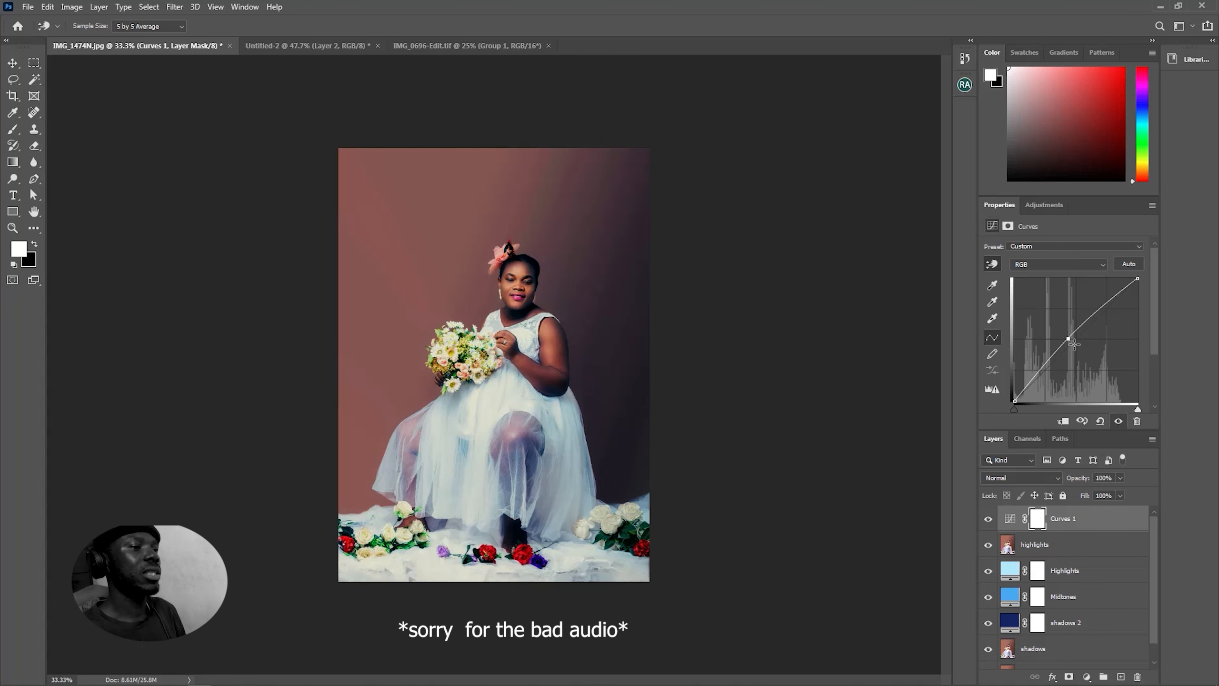
{"action": "left_click_drag", "start_coordinate": [1069, 339], "coordinate": [1071, 336]}
Step: Compare the graded portrait with the original by repeatedly isolating the Background layer and restoring all layers
{"action": "scroll", "coordinate": [1057, 583], "scroll_direction": "down", "scroll_amount": 1}
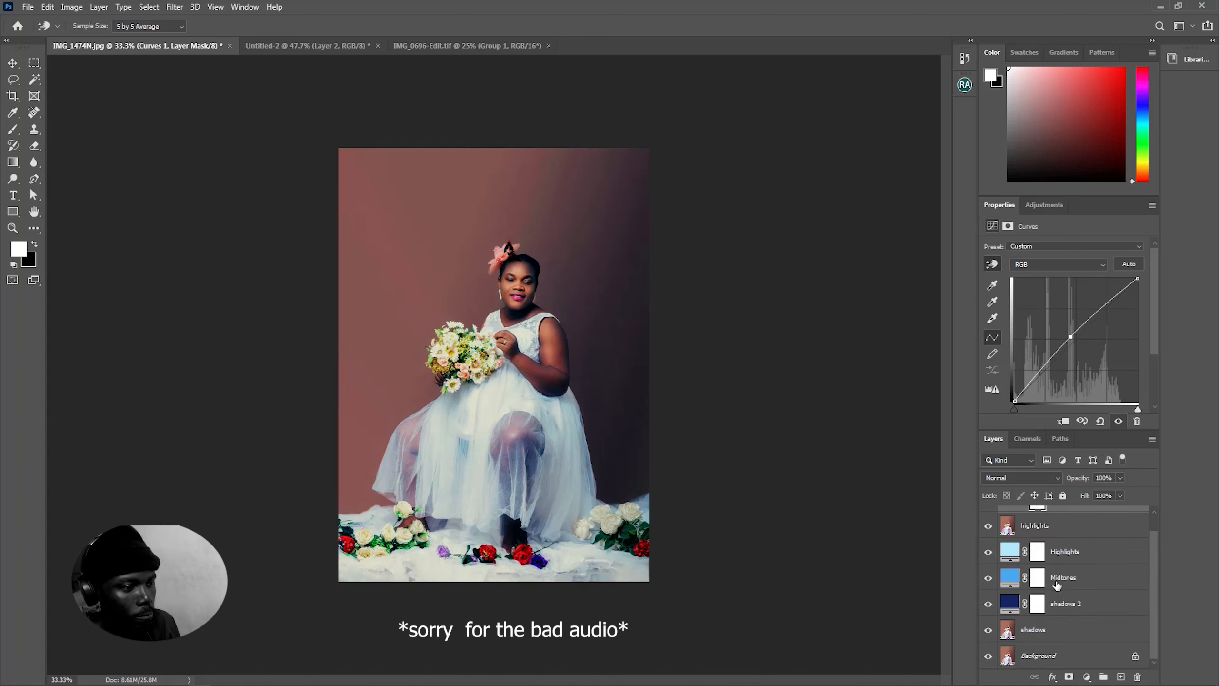
{"action": "left_click", "coordinate": [1058, 585]}
{"action": "left_click", "coordinate": [1056, 604]}
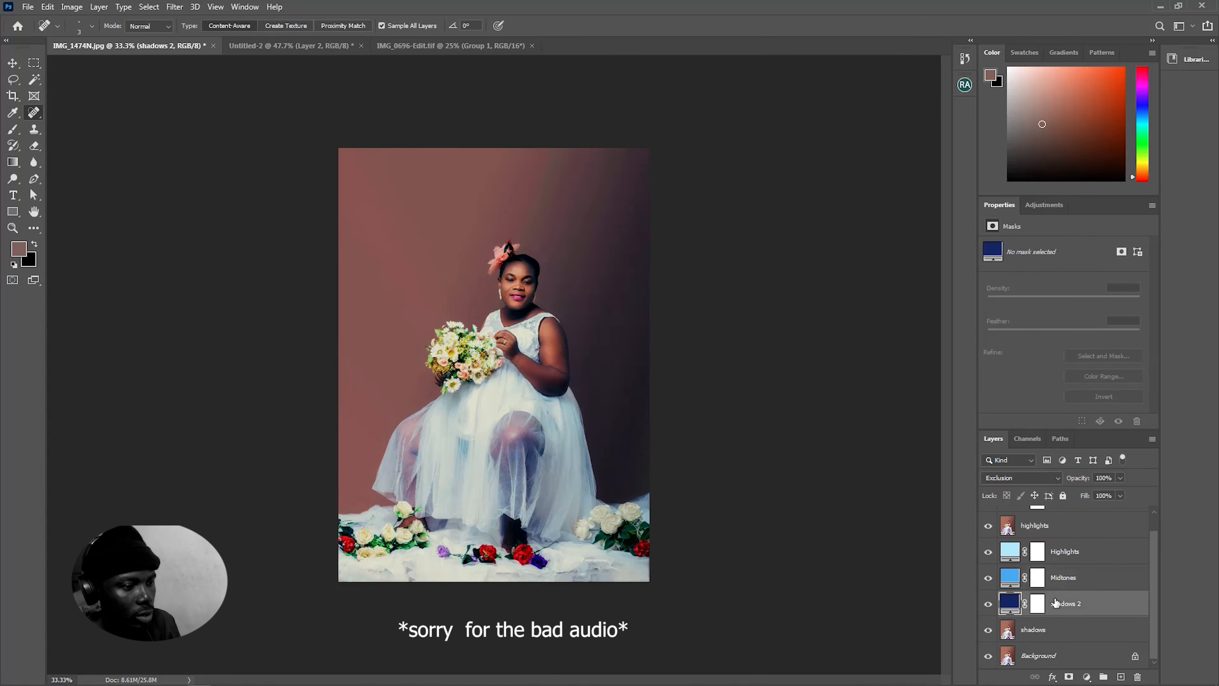
{"action": "left_click", "coordinate": [989, 656], "text": "alt"}
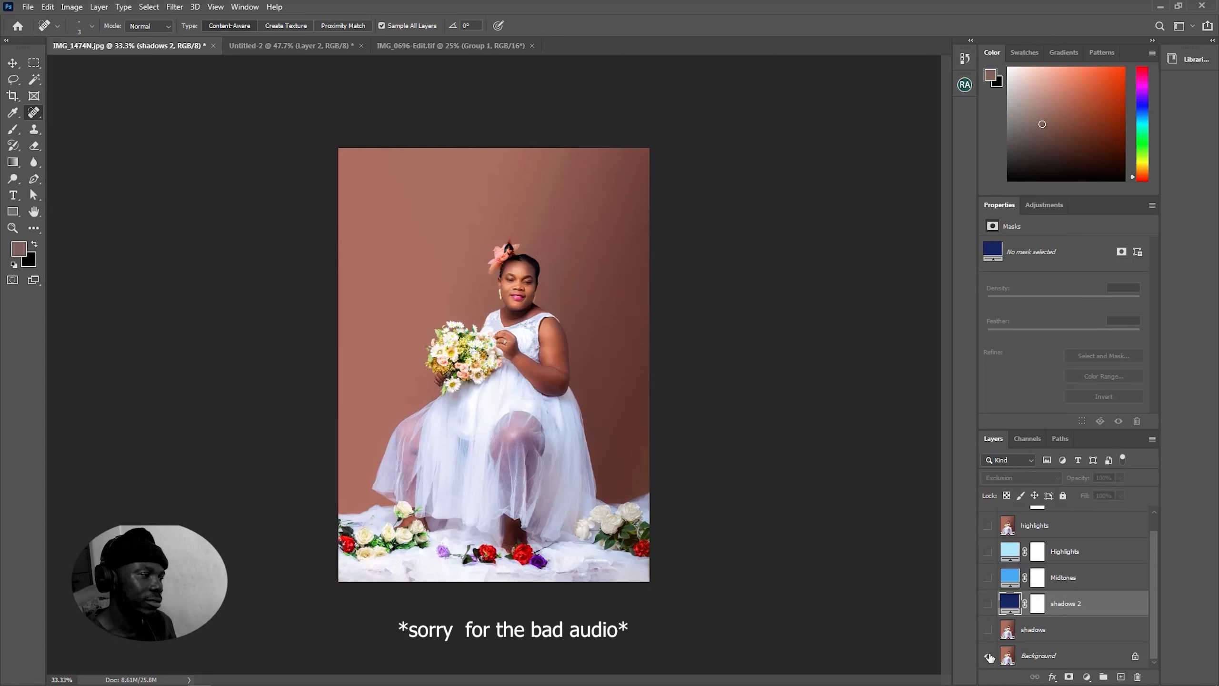
{"action": "left_click", "coordinate": [989, 656], "text": "alt"}
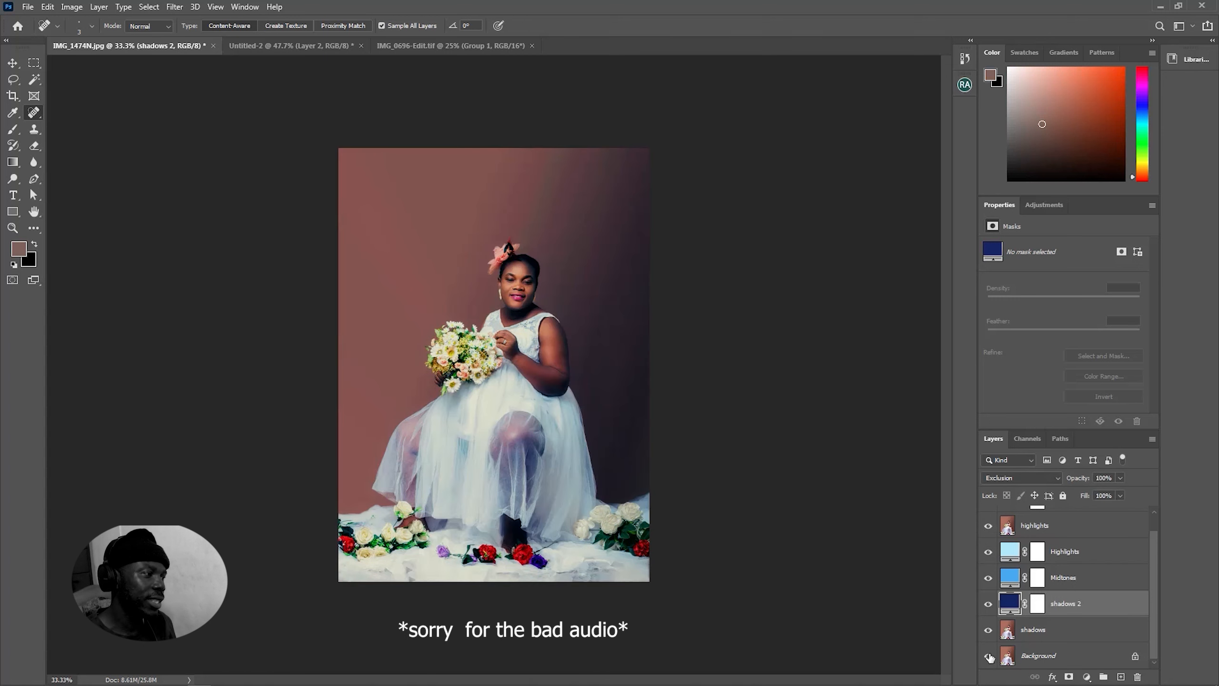
{"action": "left_click", "coordinate": [989, 656], "text": "alt"}
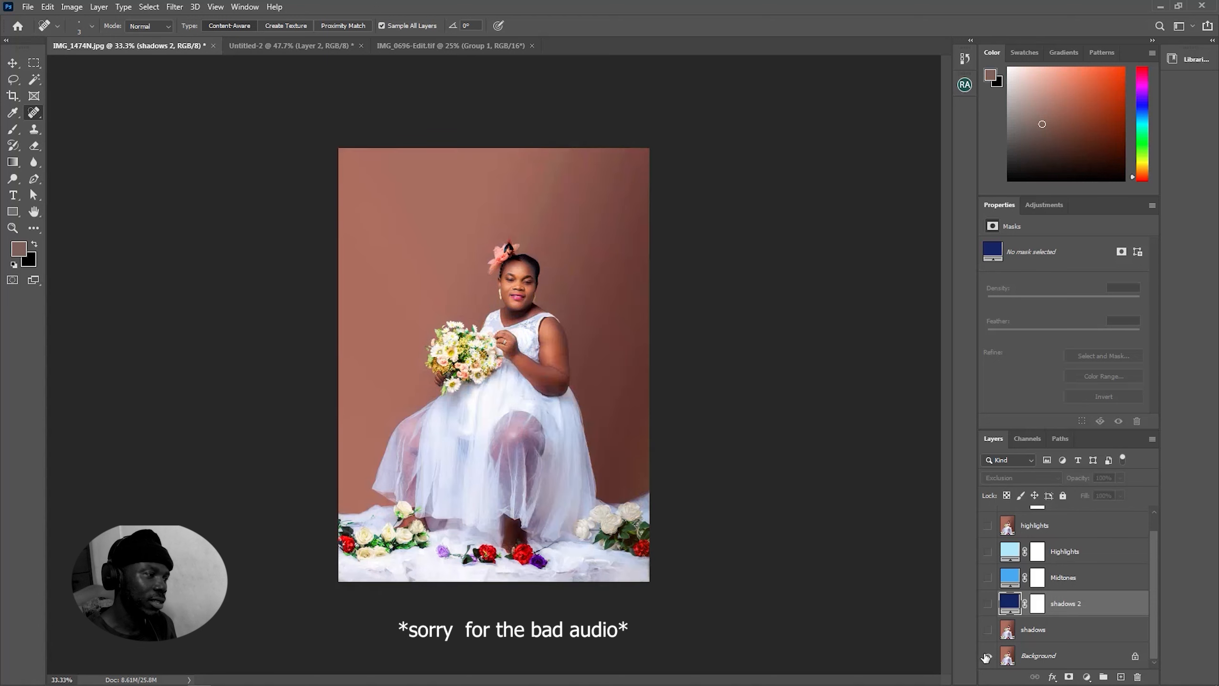
{"action": "left_click", "coordinate": [987, 656], "text": "alt"}
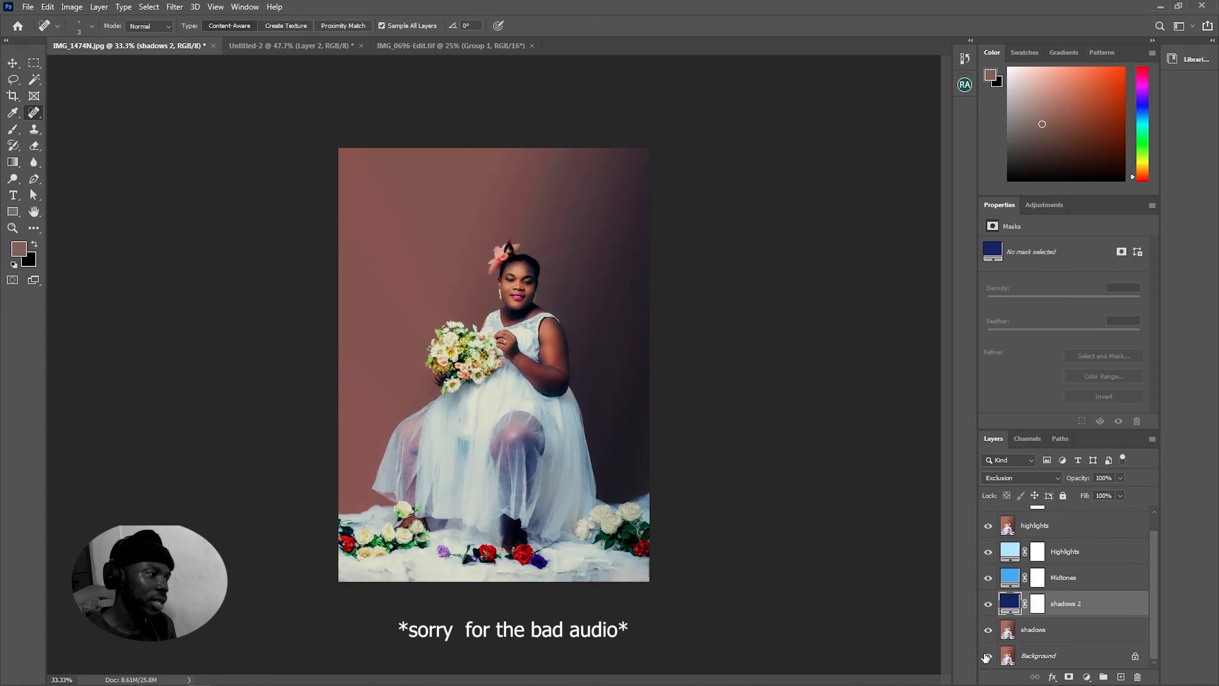
{"action": "left_click", "coordinate": [987, 656], "text": "alt"}
{"action": "left_click", "coordinate": [987, 656], "text": "alt"}
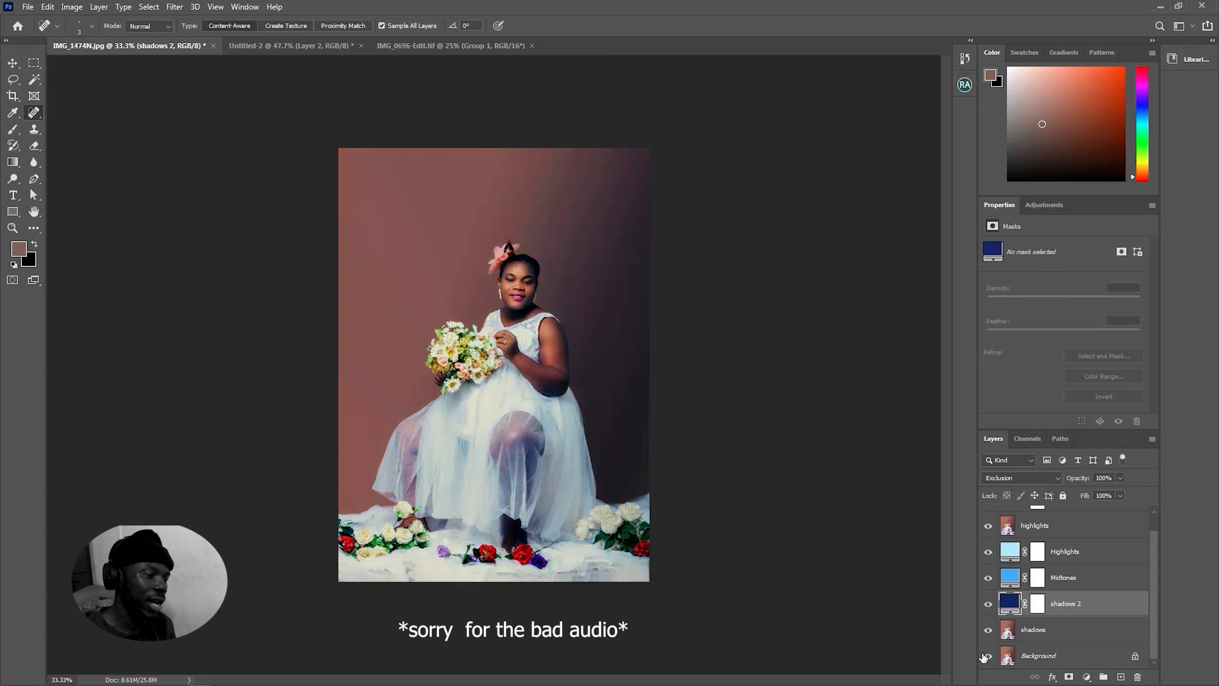
{"action": "left_click", "coordinate": [987, 656], "text": "alt"}
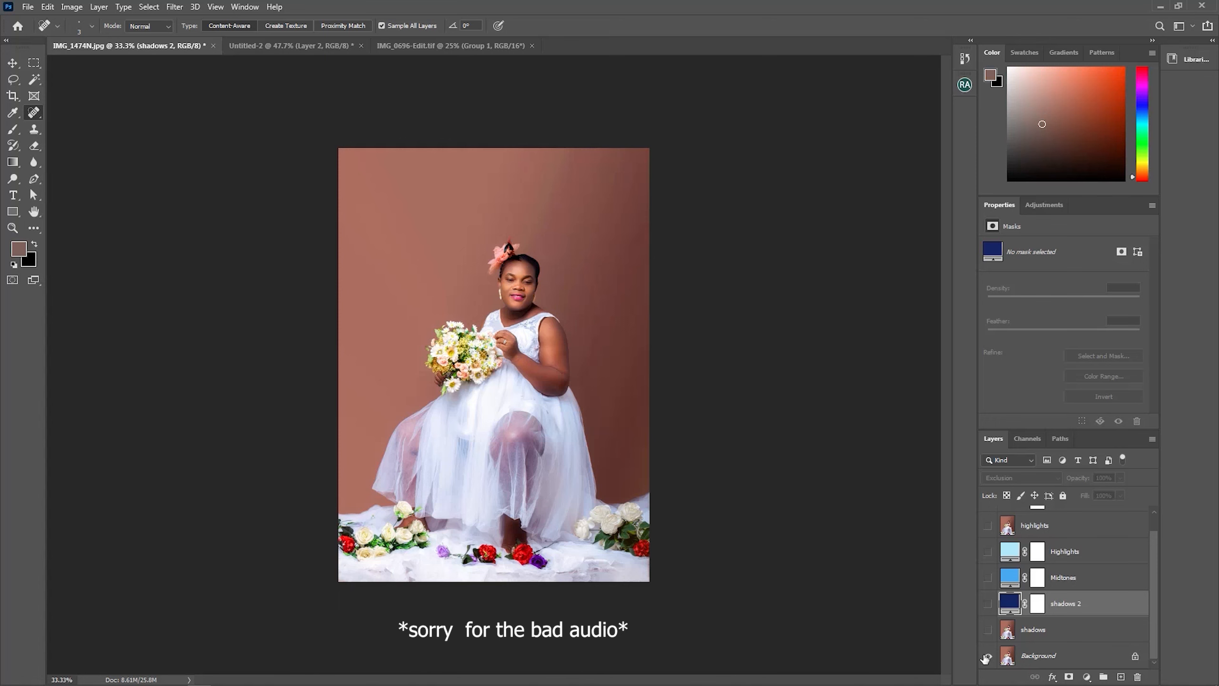
{"action": "left_click", "coordinate": [987, 656], "text": "alt"}
Step: Hide and show the Curves adjustment layer several times to examine its effect on the portrait
{"action": "scroll", "coordinate": [1131, 586], "scroll_direction": "up", "scroll_amount": 1}
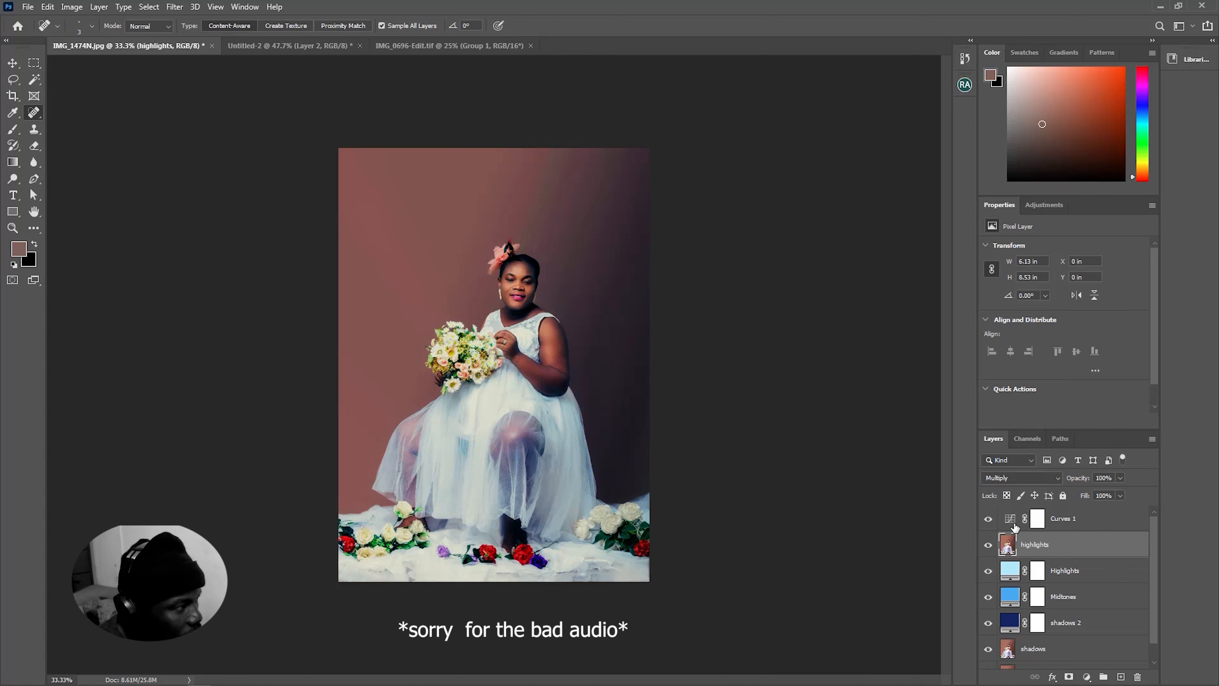
{"action": "left_click", "coordinate": [988, 519]}
{"action": "left_click", "coordinate": [988, 519]}
{"action": "left_click", "coordinate": [988, 520]}
{"action": "left_click", "coordinate": [989, 519]}
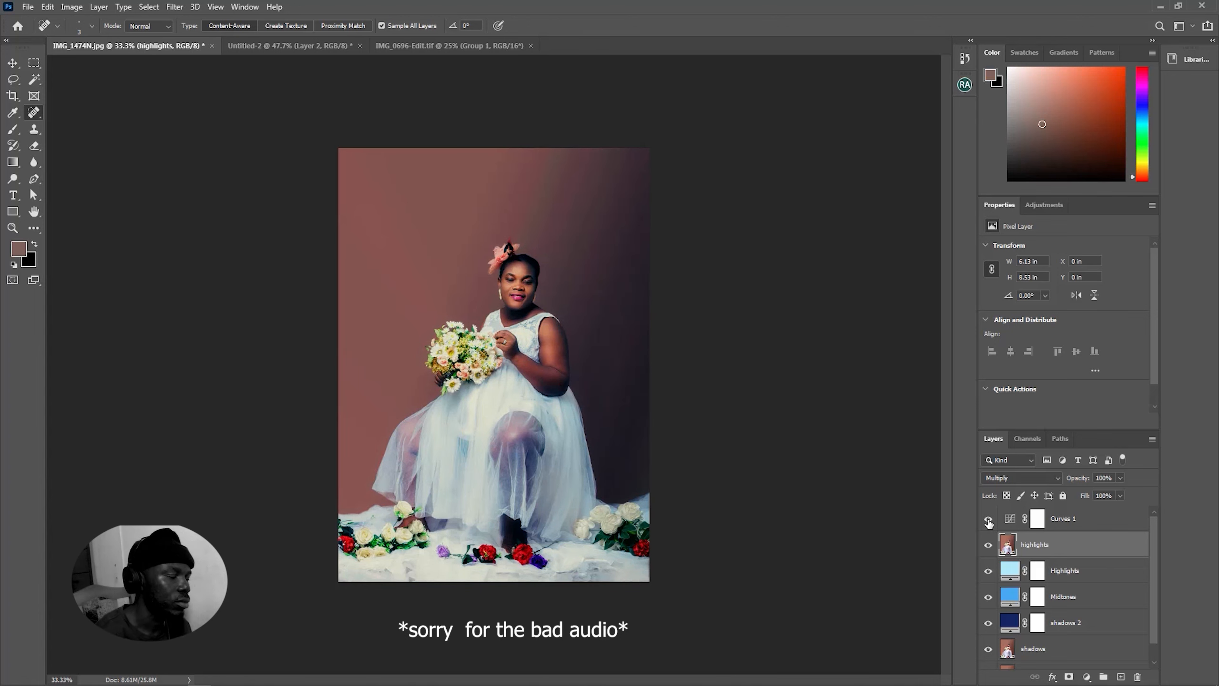
{"action": "left_click", "coordinate": [988, 520]}
{"action": "left_click", "coordinate": [988, 520]}
{"action": "left_click", "coordinate": [987, 521]}
{"action": "left_click", "coordinate": [988, 520]}
Step: Hide and show the highlights photo layer and the light blue Highlights fill to examine what each contributes
{"action": "left_click", "coordinate": [989, 546]}
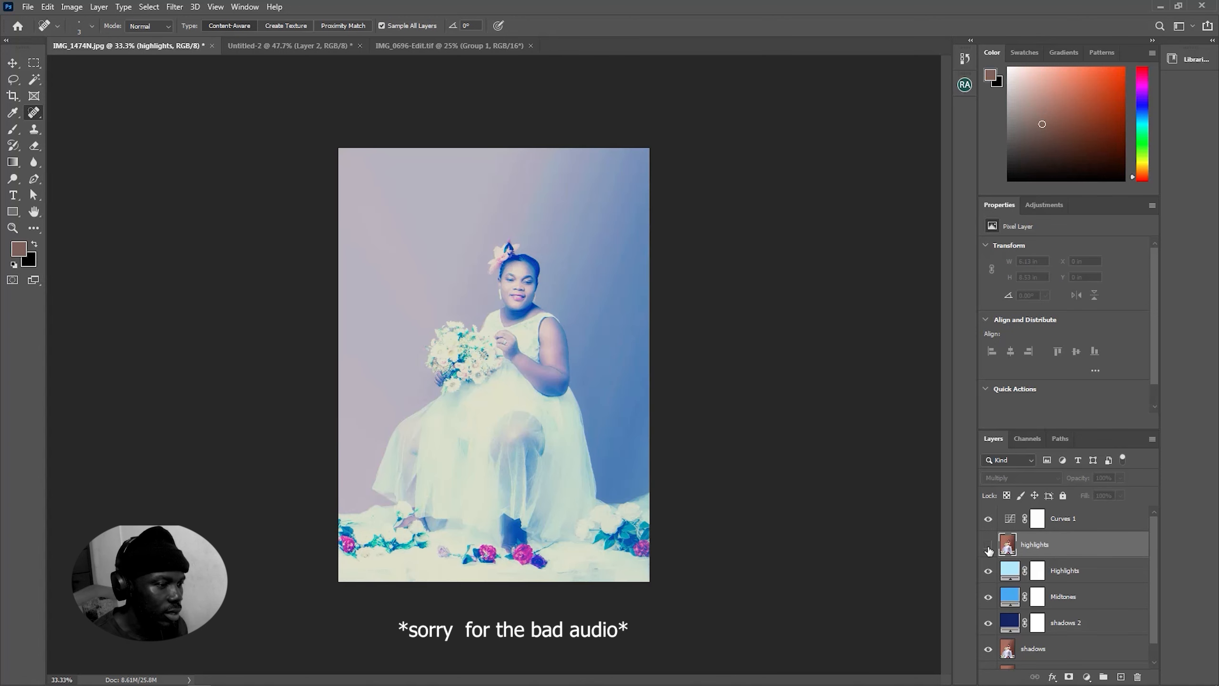
{"action": "left_click", "coordinate": [989, 546]}
{"action": "left_click", "coordinate": [989, 546]}
{"action": "left_click", "coordinate": [989, 546]}
{"action": "left_click", "coordinate": [988, 572]}
{"action": "left_click", "coordinate": [989, 571]}
{"action": "left_click", "coordinate": [989, 572]}
{"action": "left_click", "coordinate": [989, 572]}
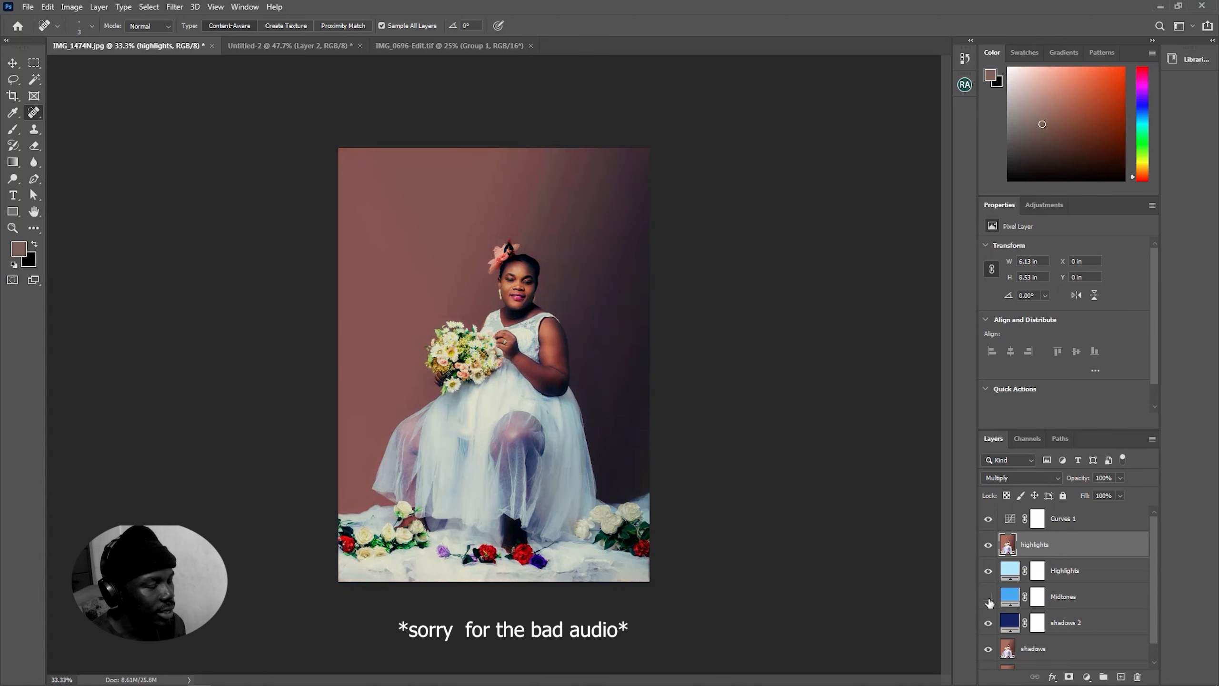
Step: Hide and show the Midtones and shadows 2 color fills in turn to examine each fill's effect on the portrait
{"action": "left_click", "coordinate": [987, 597]}
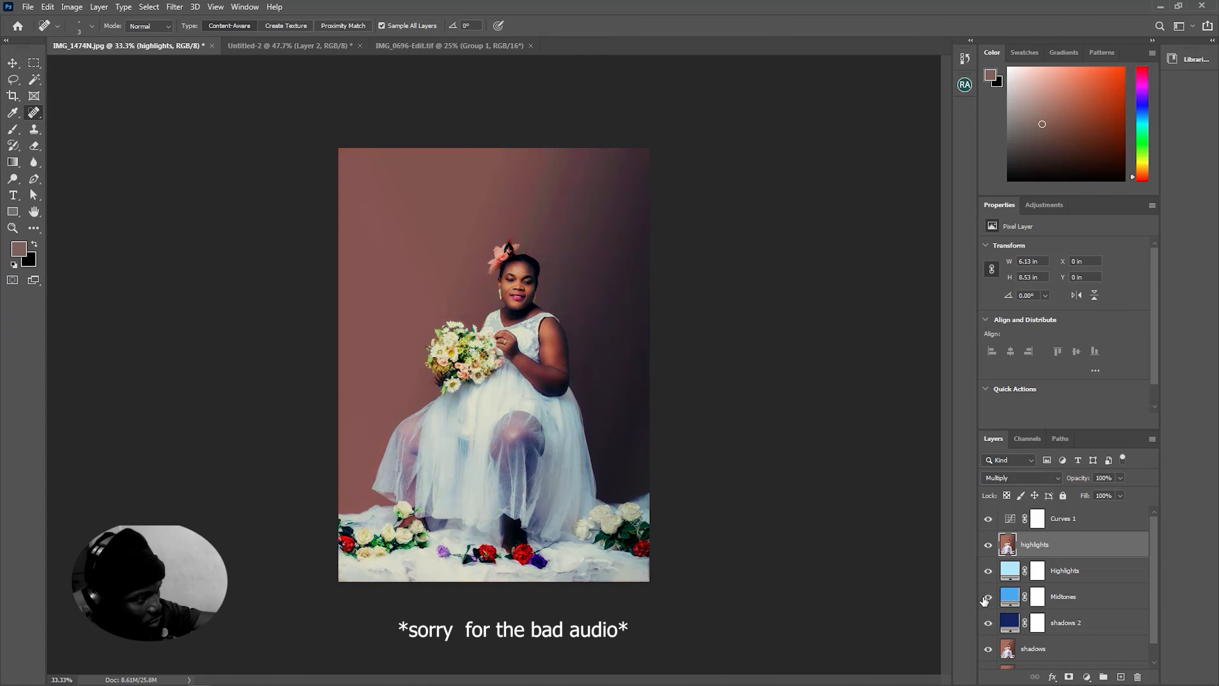
{"action": "left_click", "coordinate": [988, 597]}
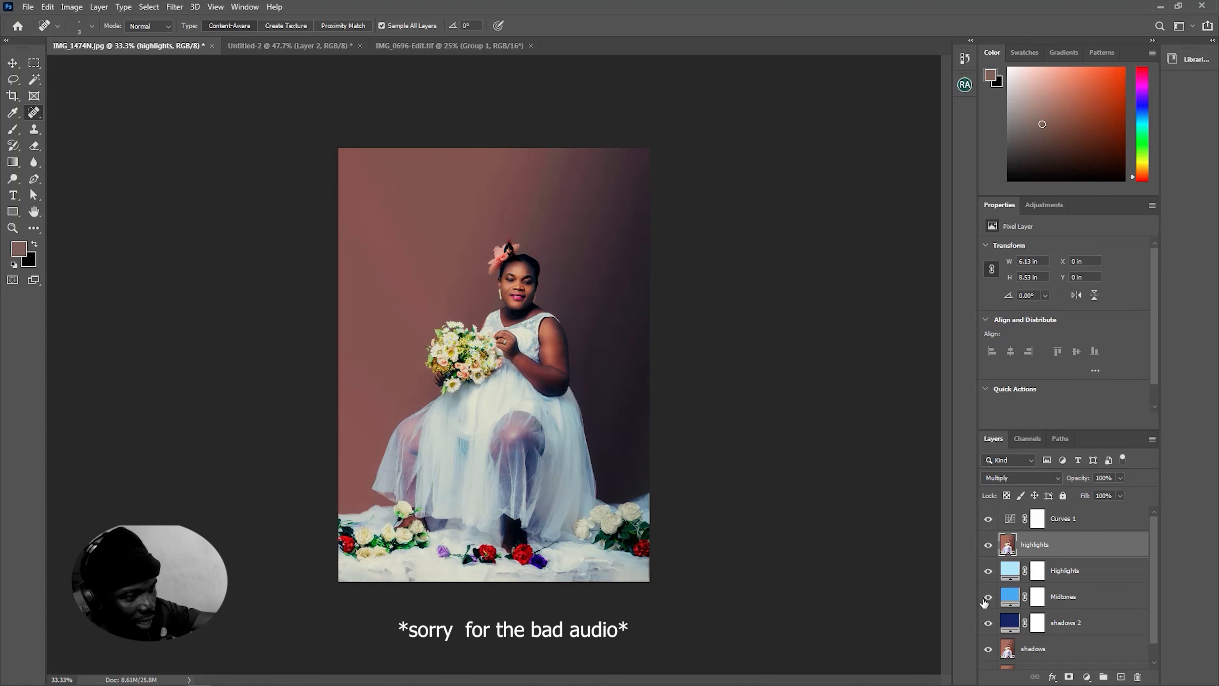
{"action": "left_click", "coordinate": [988, 623]}
{"action": "left_click", "coordinate": [988, 623]}
{"action": "left_click", "coordinate": [988, 623]}
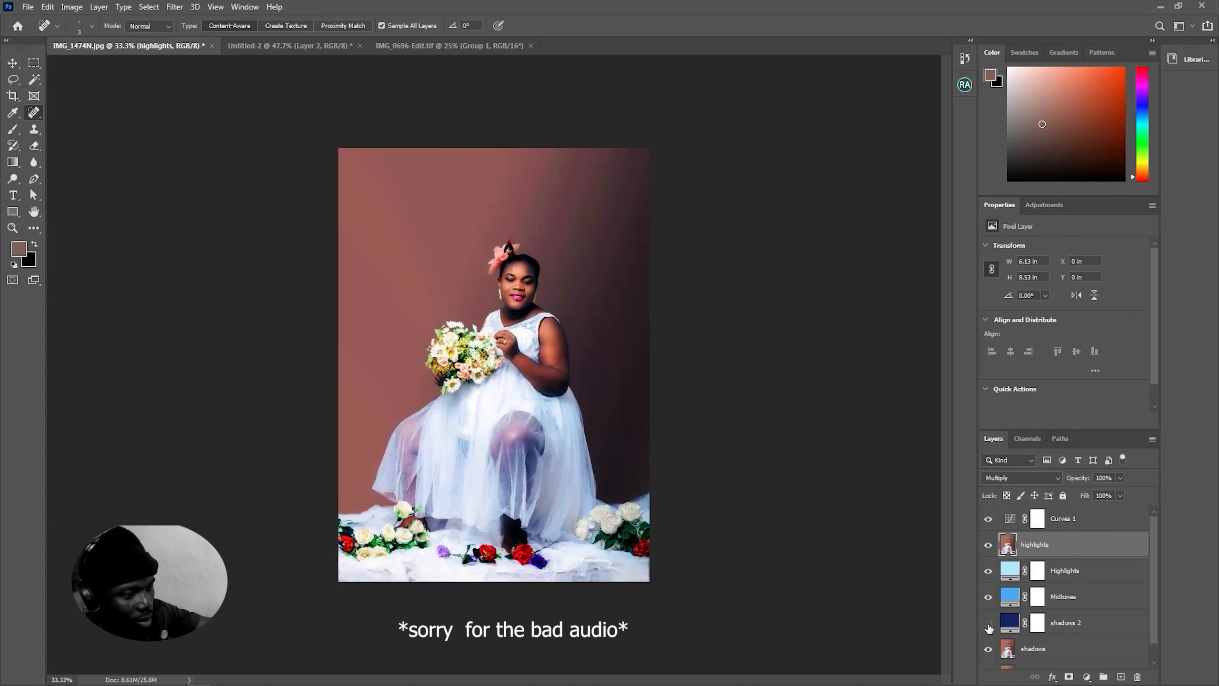
{"action": "left_click", "coordinate": [987, 625]}
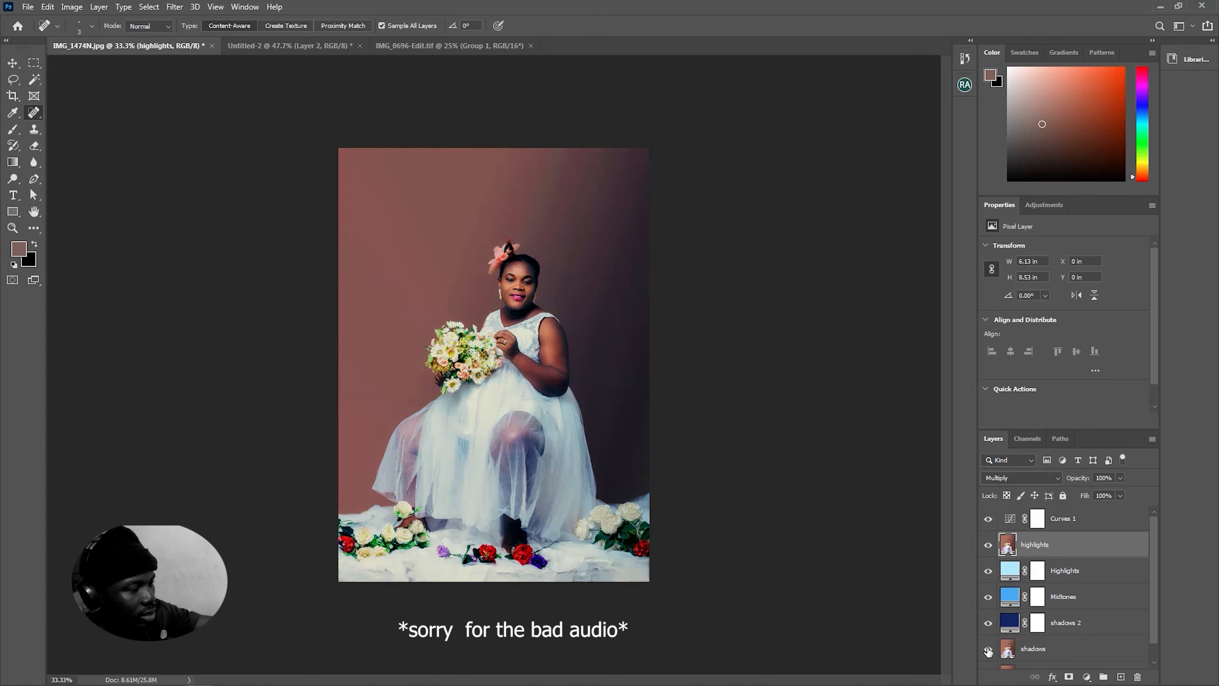
Step: Hide and show the shadows photo layer to examine what it contributes to the grade
{"action": "left_click", "coordinate": [988, 650]}
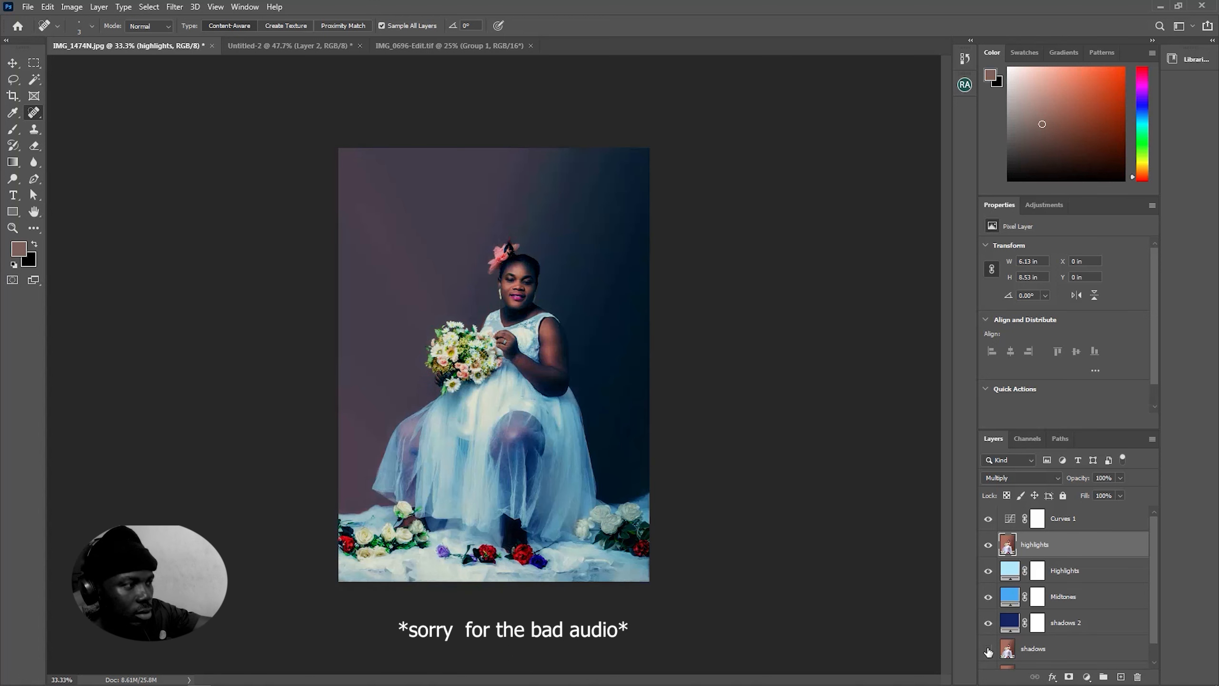
{"action": "left_click", "coordinate": [987, 650]}
{"action": "left_click", "coordinate": [988, 649]}
{"action": "left_click", "coordinate": [988, 649]}
Step: Group all grading layers from Curves 1 down to the shadows photo copy, leaving the Background outside the group
{"action": "scroll", "coordinate": [1013, 623], "scroll_direction": "down", "scroll_amount": 1}
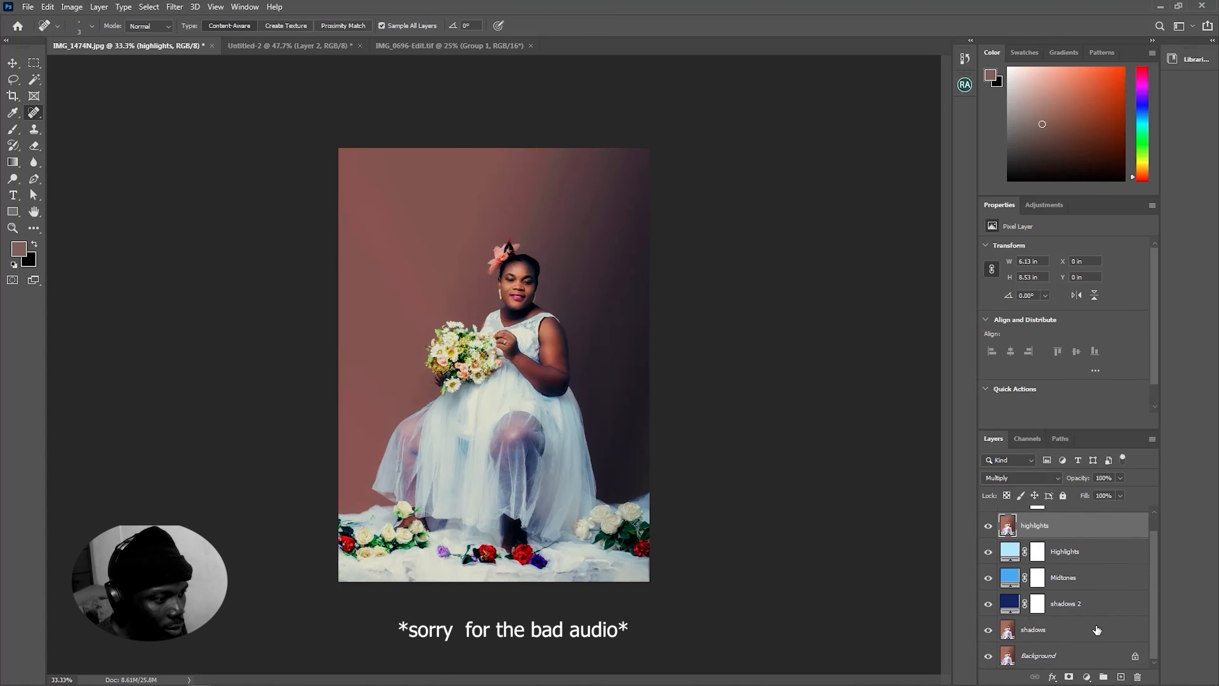
{"action": "scroll", "coordinate": [1094, 631], "scroll_direction": "up", "scroll_amount": 1}
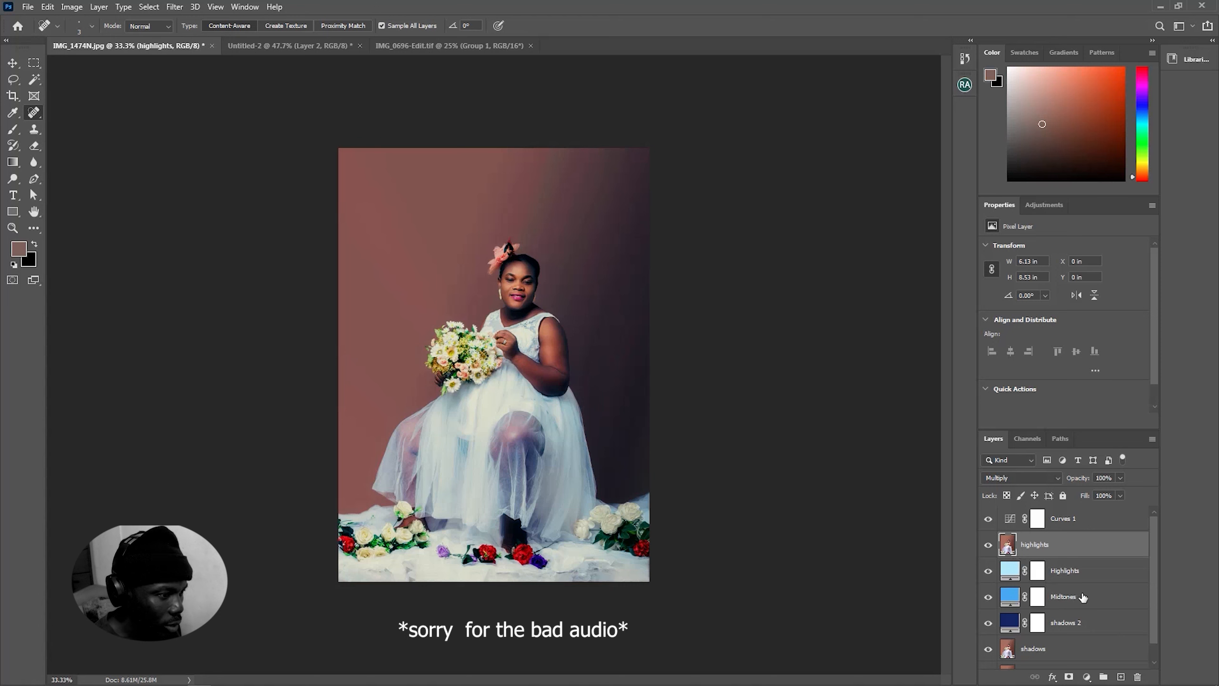
{"action": "left_click", "coordinate": [1063, 521]}
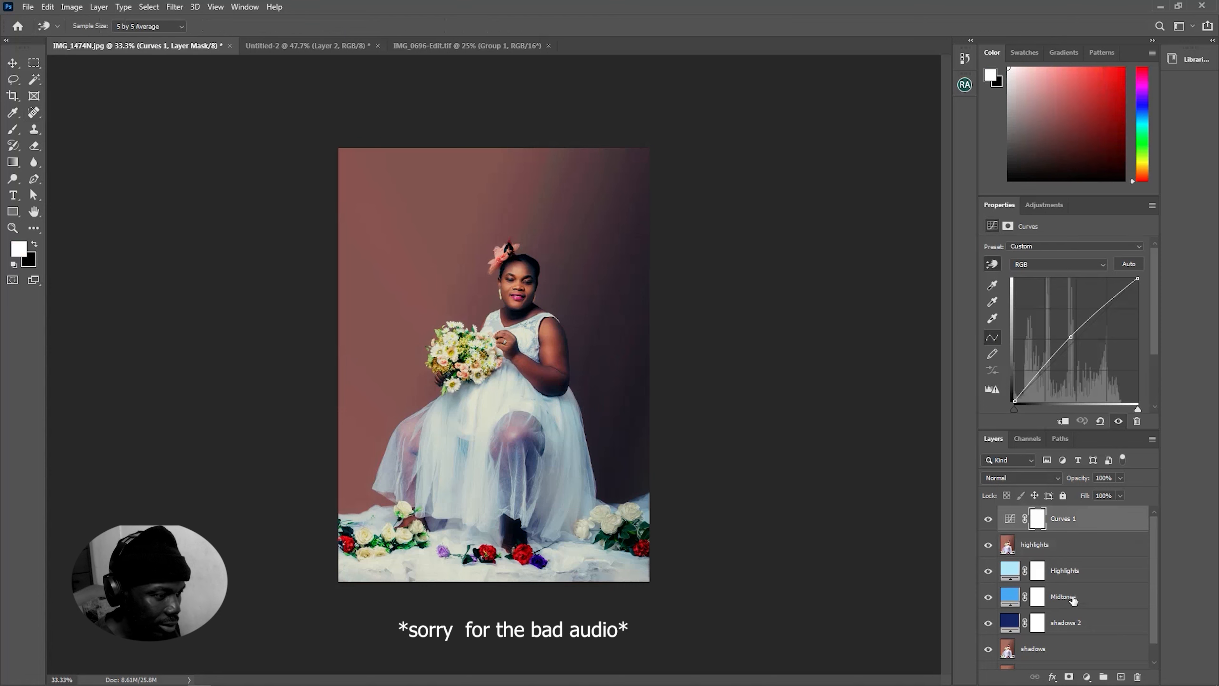
{"action": "scroll", "coordinate": [1074, 603], "scroll_direction": "down", "scroll_amount": 1}
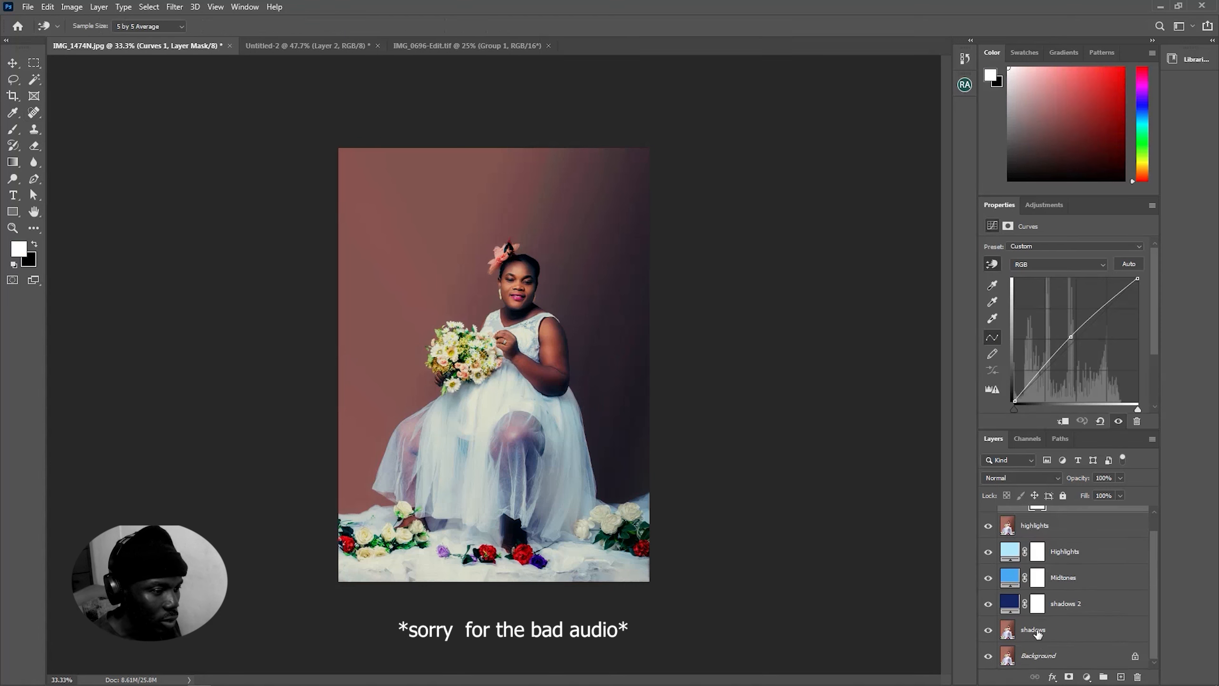
{"action": "scroll", "coordinate": [1083, 548], "scroll_direction": "up", "scroll_amount": 1}
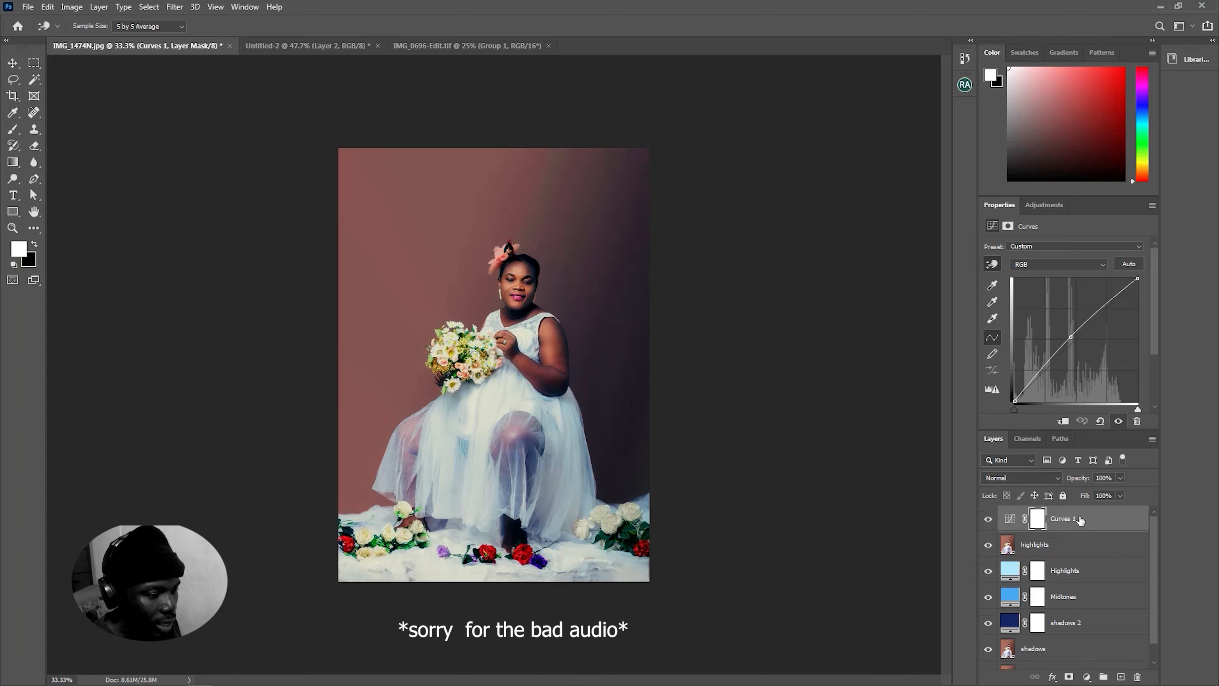
{"action": "left_click", "coordinate": [1079, 521]}
{"action": "scroll", "coordinate": [1051, 627], "scroll_direction": "down", "scroll_amount": 1}
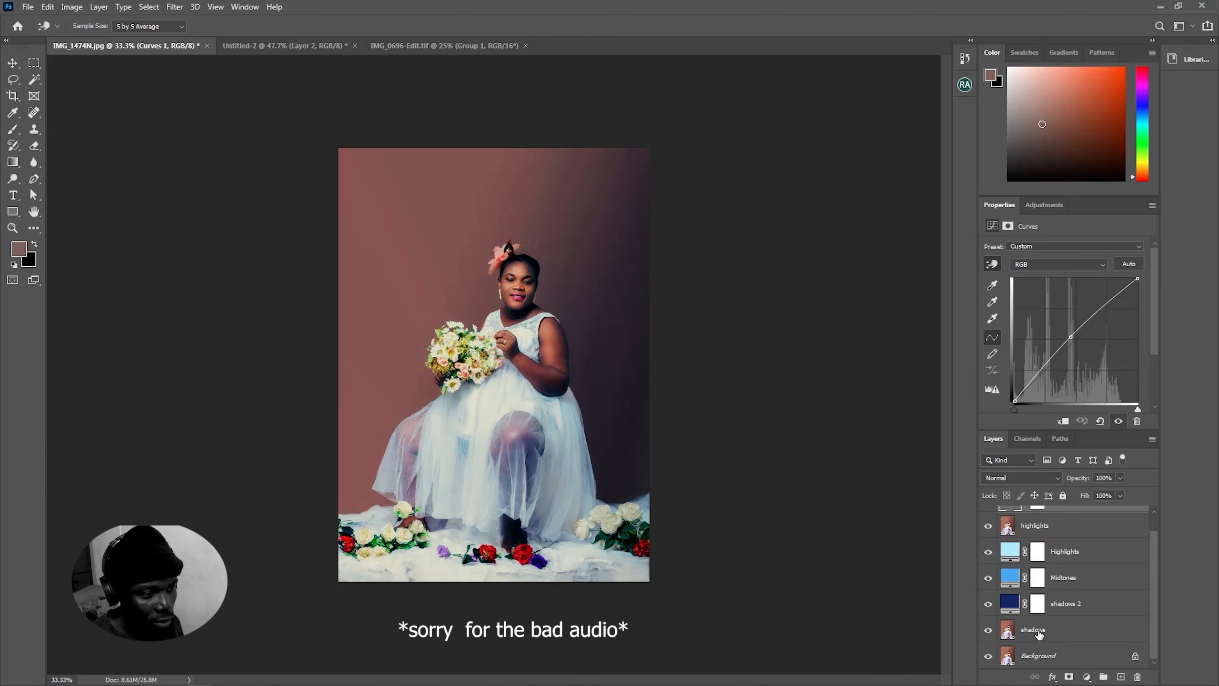
{"action": "left_click", "coordinate": [1038, 634], "text": "shift"}
{"action": "key", "text": "j"}
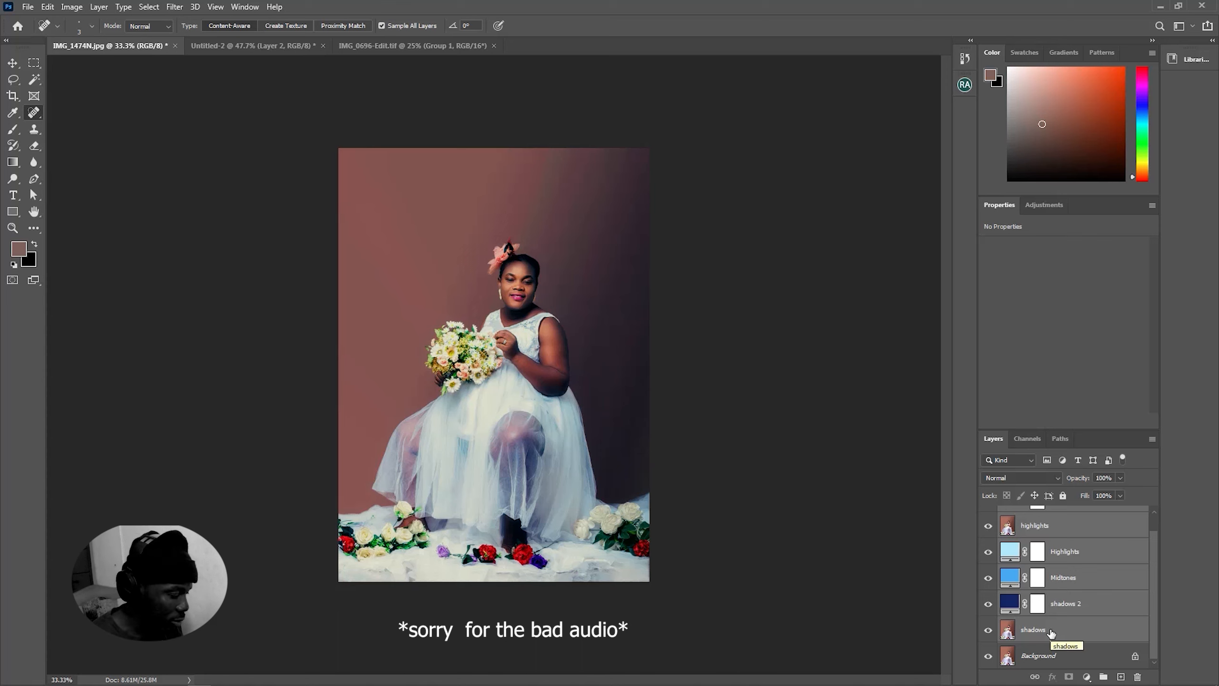
{"action": "key", "text": "ctrl+g"}
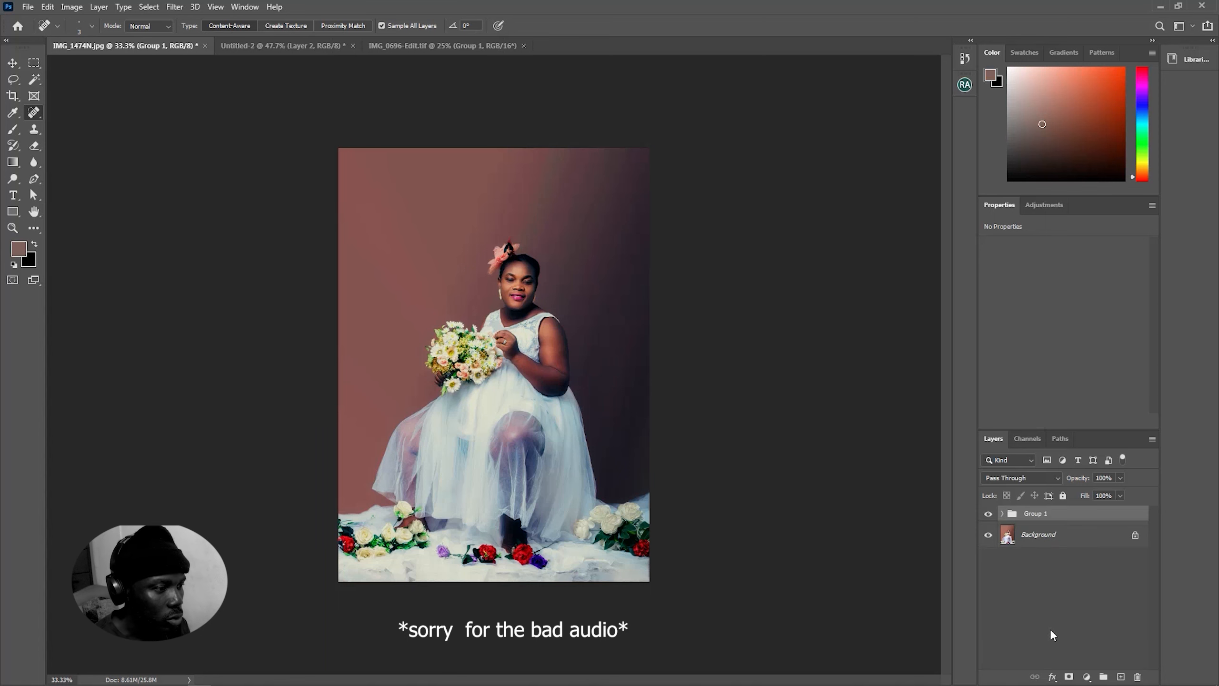
Step: Hide and show the new layer group several times to compare the full-strength grade with the original portrait
{"action": "left_click", "coordinate": [989, 518]}
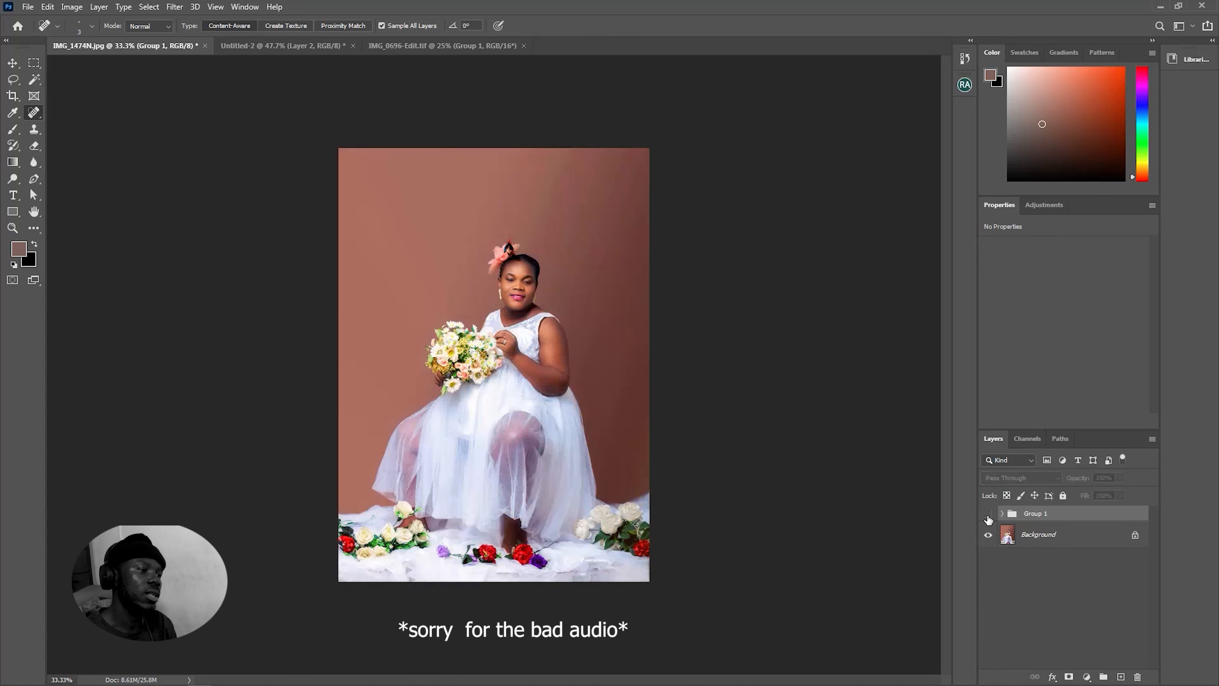
{"action": "left_click", "coordinate": [989, 518]}
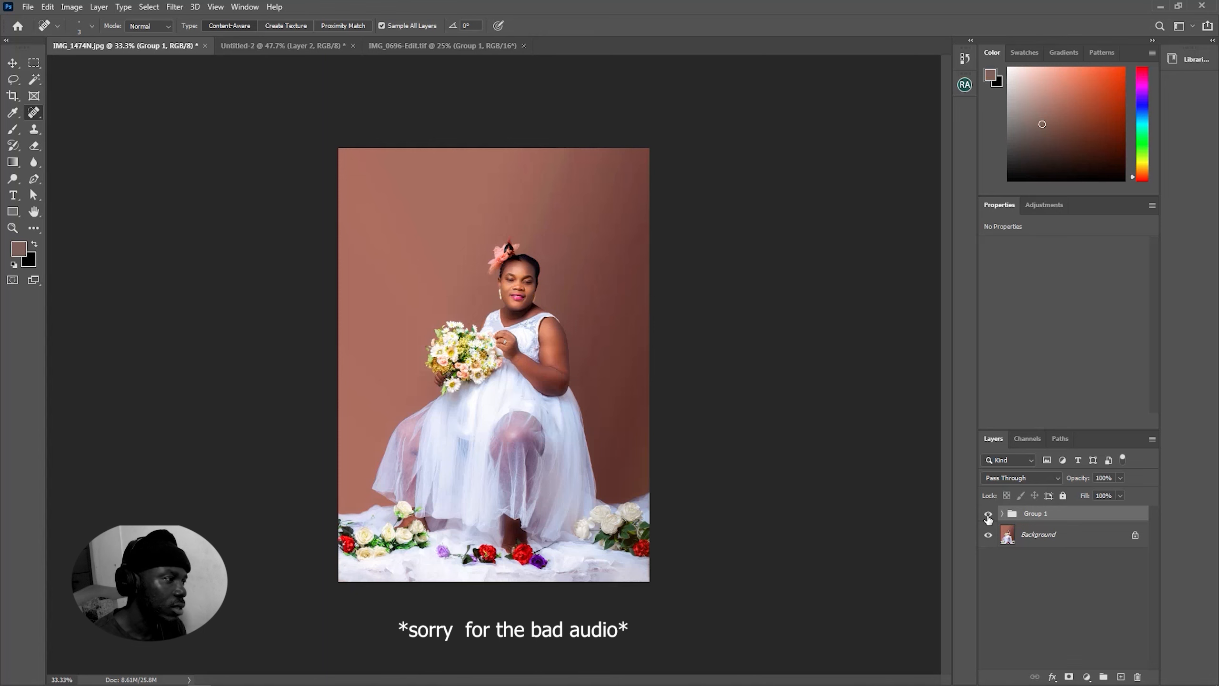
{"action": "left_click", "coordinate": [988, 518]}
{"action": "left_click", "coordinate": [988, 518]}
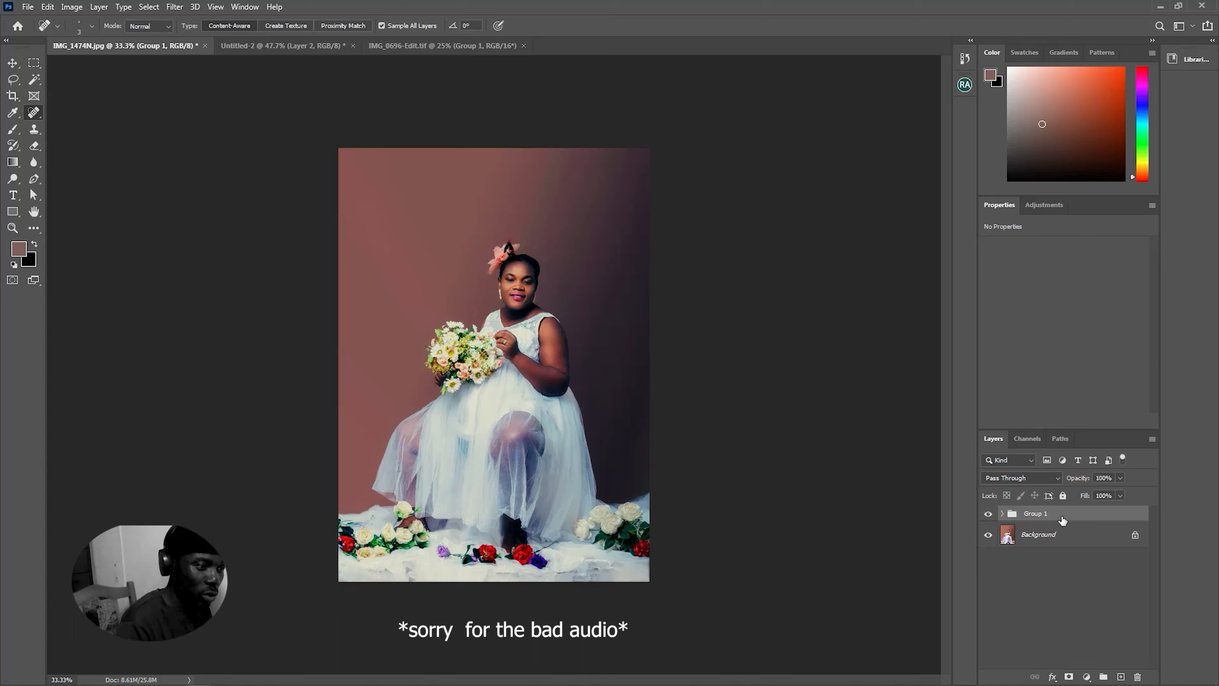
Step: Lower the grading group's opacity to 49% and toggle its visibility to compare the softened grade with the original
{"action": "left_click", "coordinate": [1120, 479]}
{"action": "left_click_drag", "start_coordinate": [1120, 495], "coordinate": [1084, 496]}
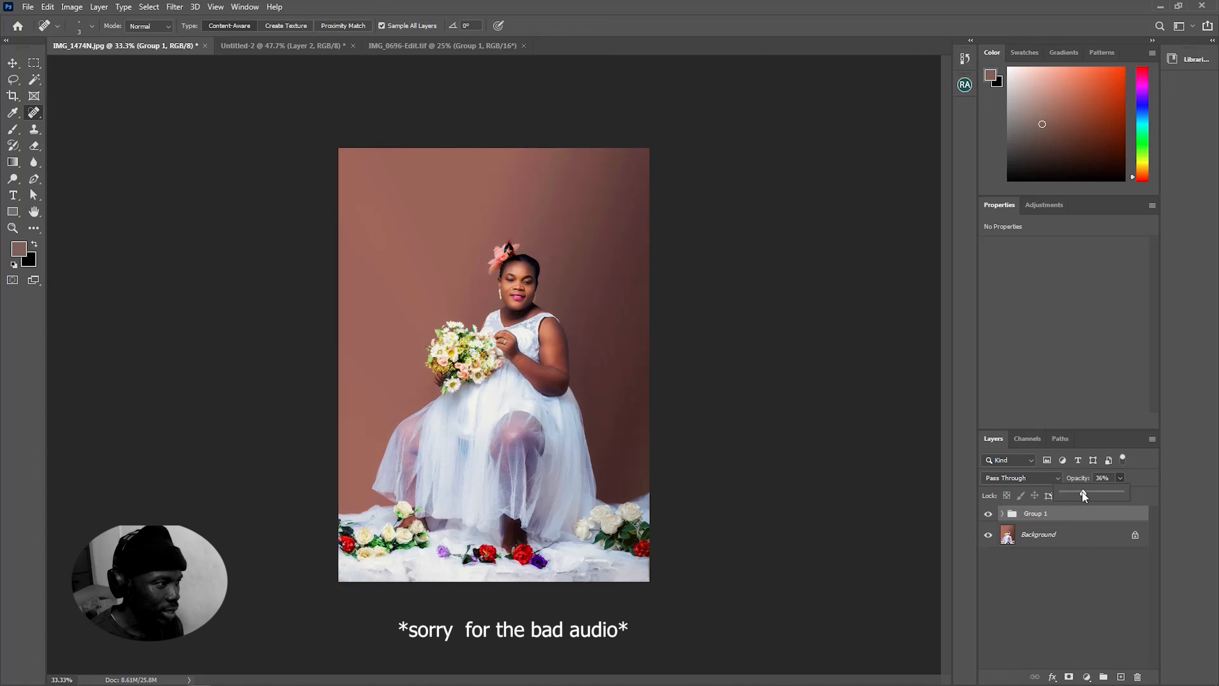
{"action": "left_click_drag", "start_coordinate": [1084, 496], "coordinate": [1090, 496]}
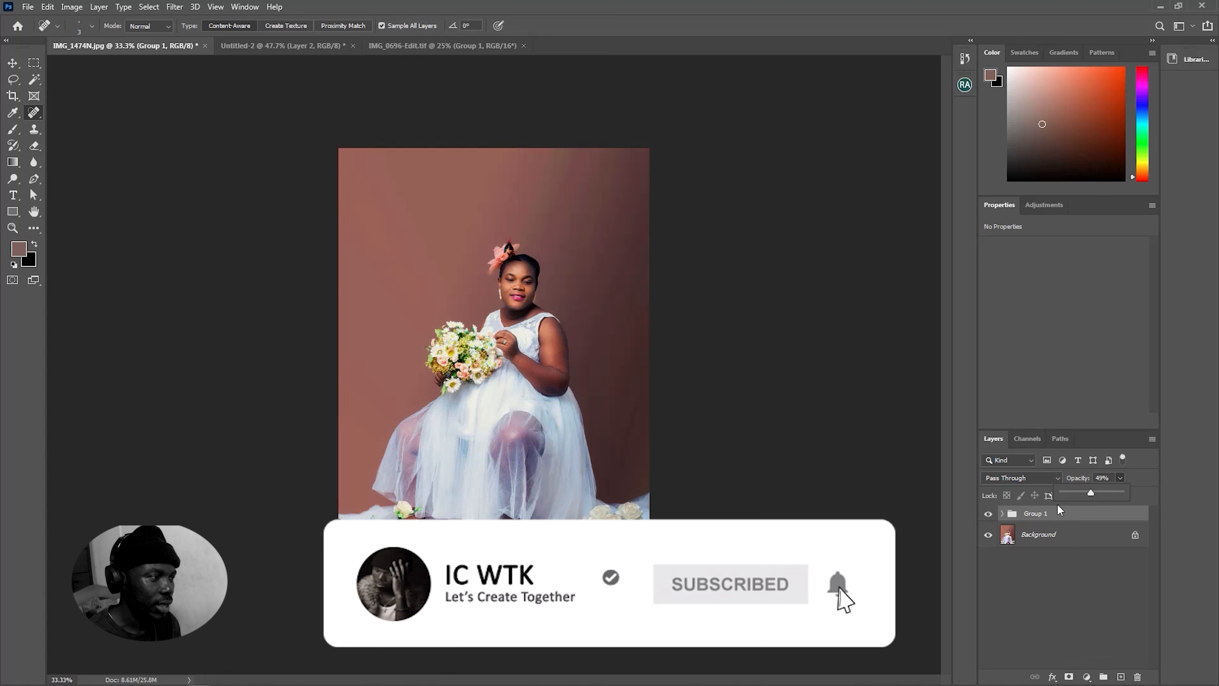
{"action": "left_click", "coordinate": [989, 514]}
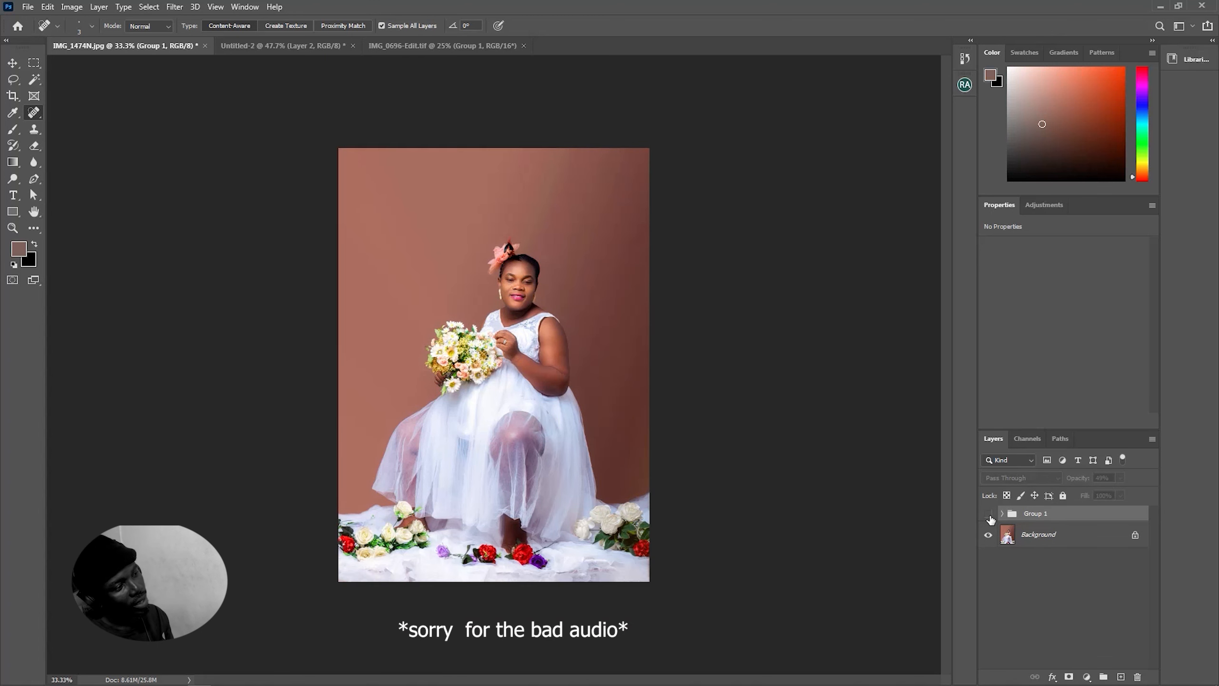
{"action": "left_click", "coordinate": [990, 515]}
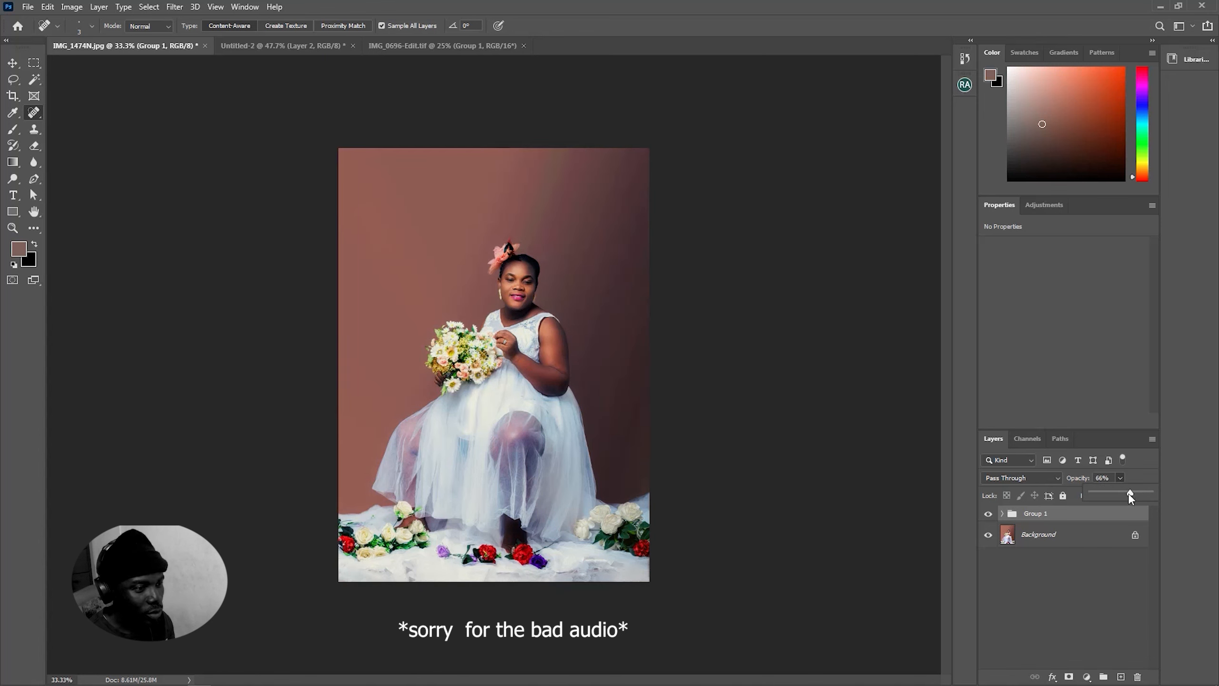
Step: Try different opacities for the grading group, settle on 74%, and toggle its visibility to compare with the original
{"action": "left_click_drag", "start_coordinate": [1097, 500], "coordinate": [1101, 500]}
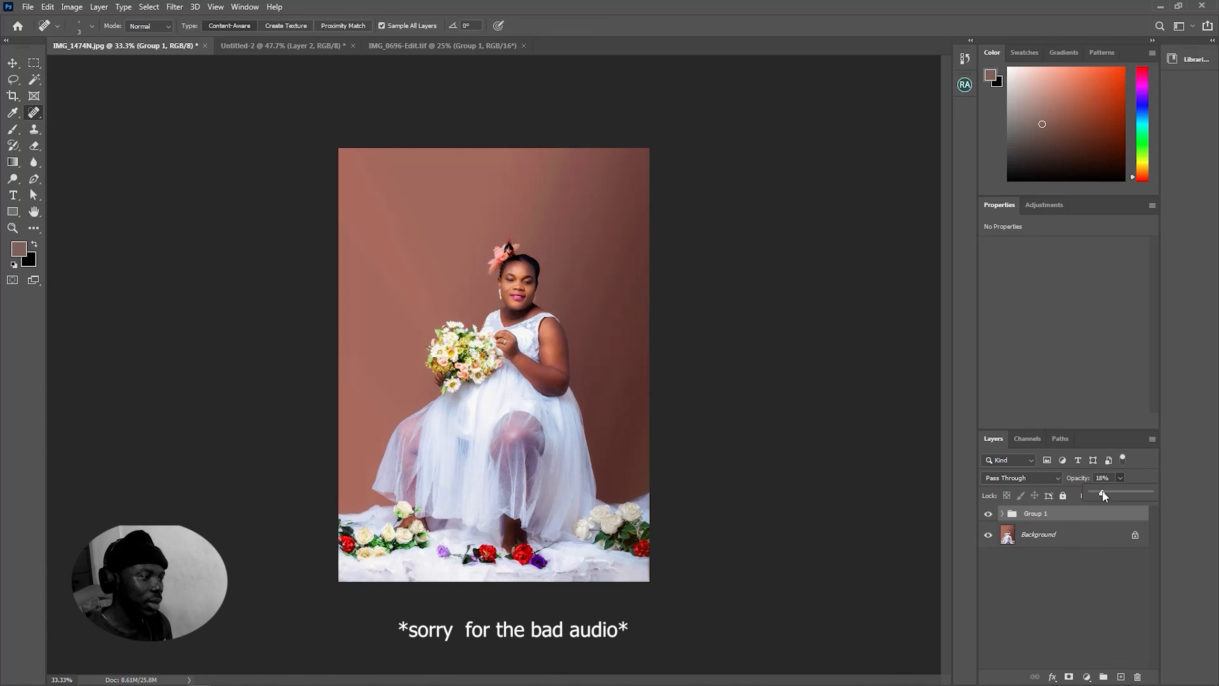
{"action": "left_click_drag", "start_coordinate": [1104, 492], "coordinate": [1134, 493]}
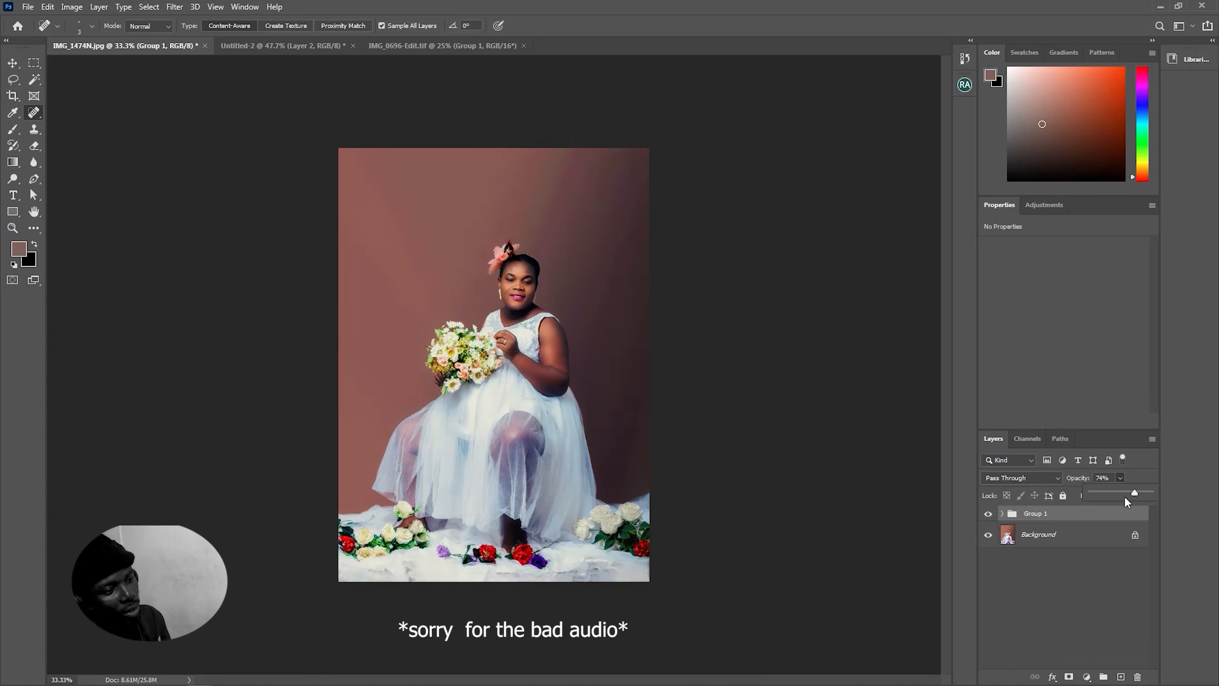
{"action": "left_click", "coordinate": [989, 514]}
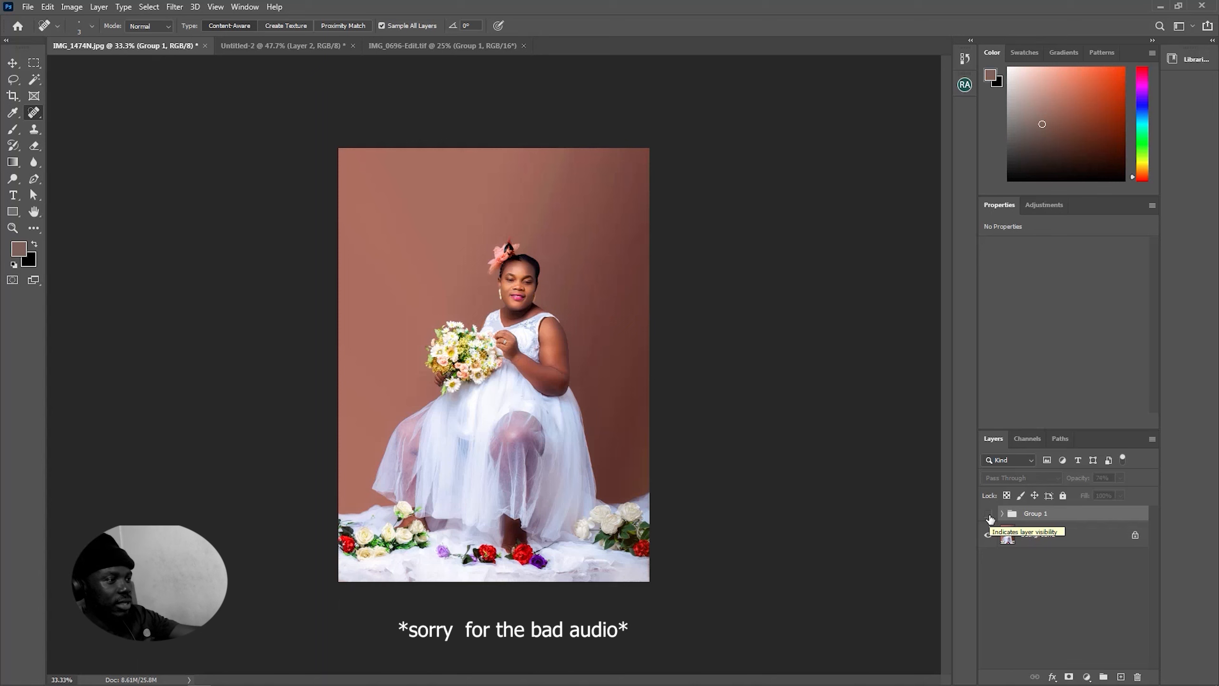
{"action": "left_click", "coordinate": [988, 515]}
{"action": "left_click", "coordinate": [988, 515]}
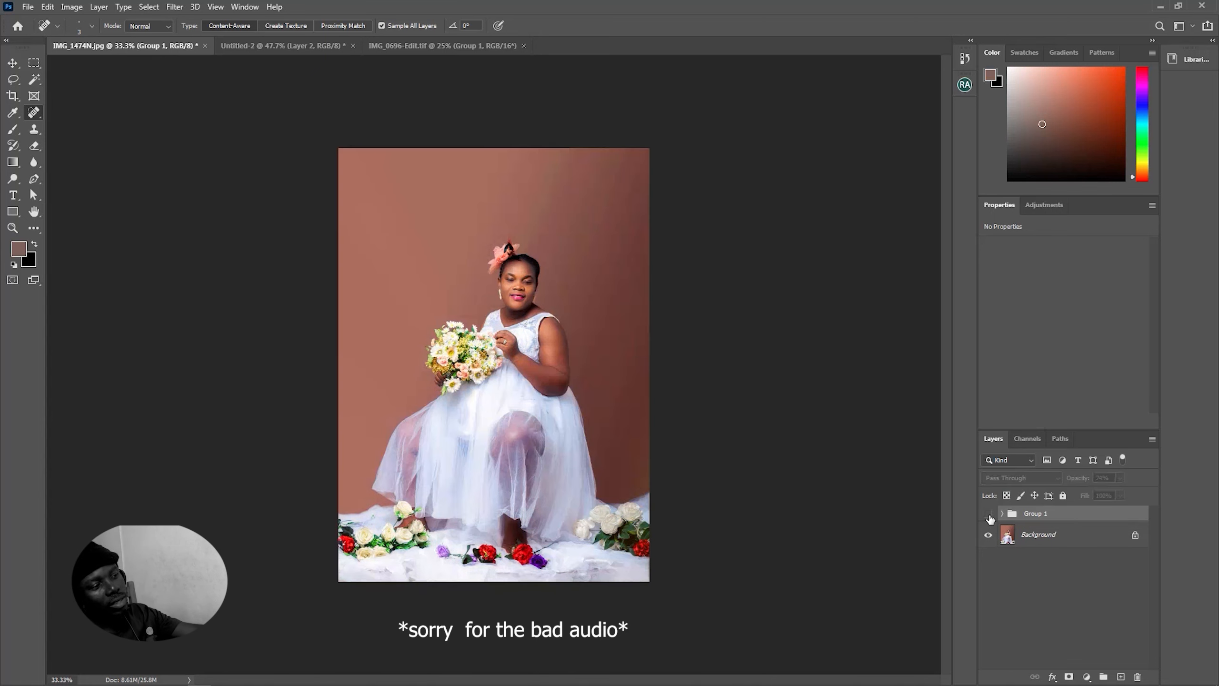
{"action": "left_click", "coordinate": [989, 515]}
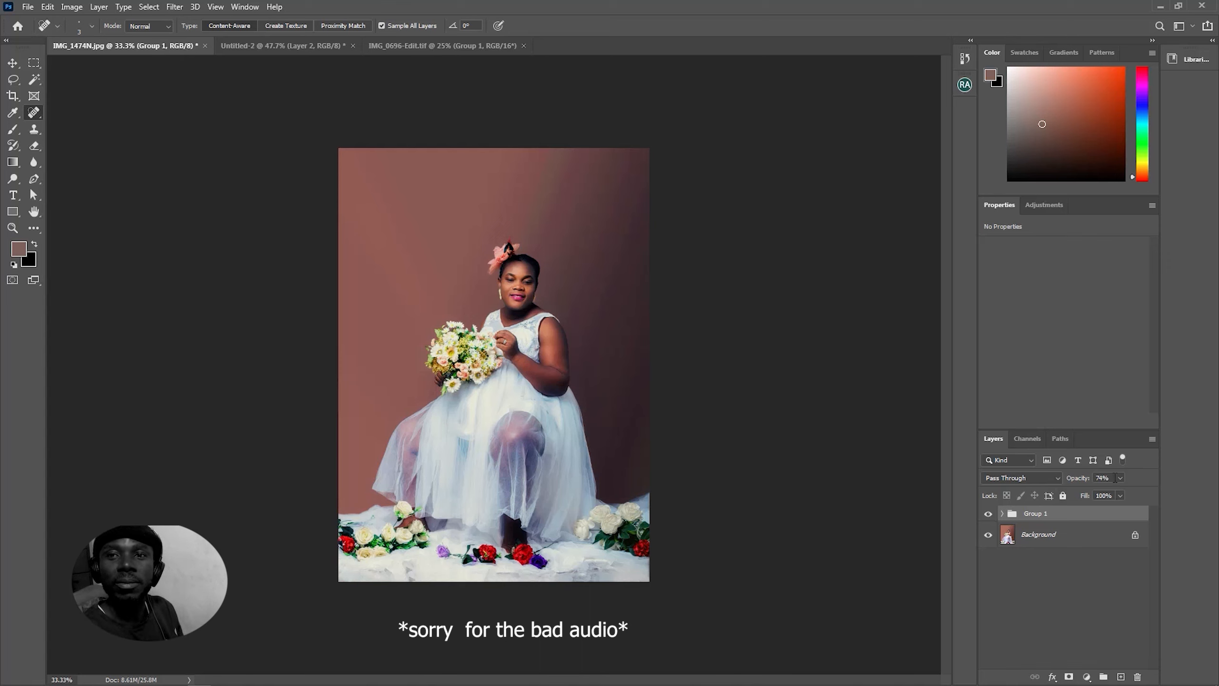
{"action": "left_click", "coordinate": [987, 514]}
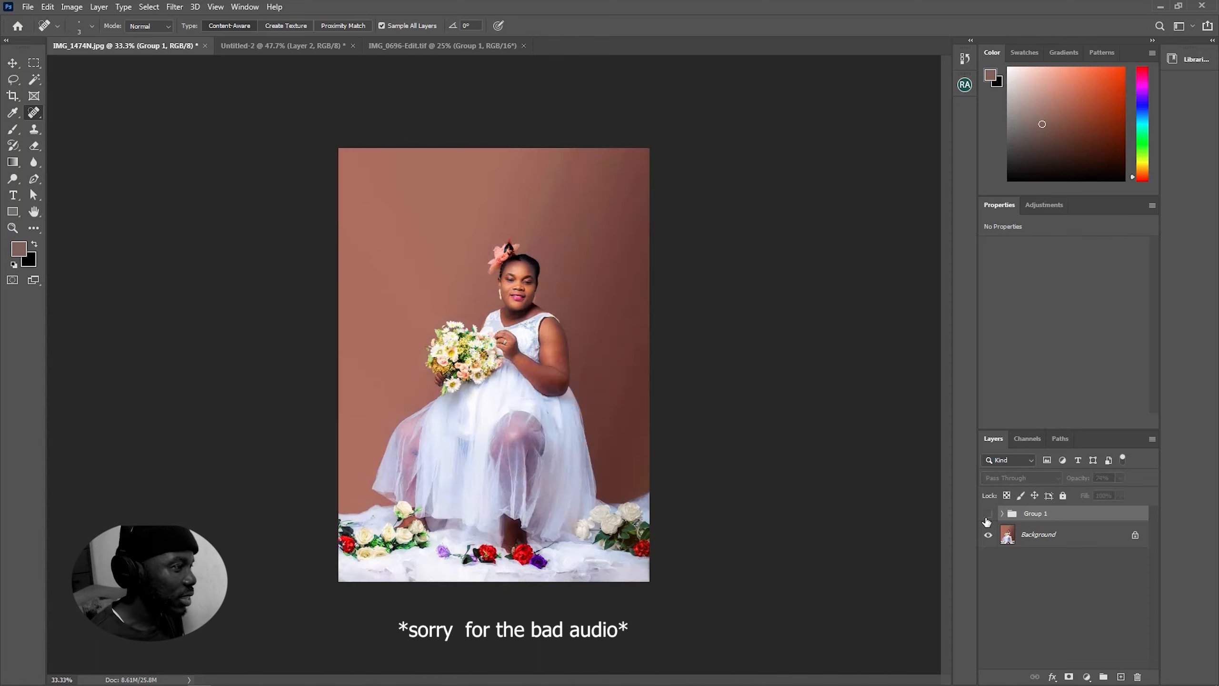
Step: Show the grading group, set its opacity to 46%, and compare the result with the original portrait
{"action": "left_click", "coordinate": [988, 514]}
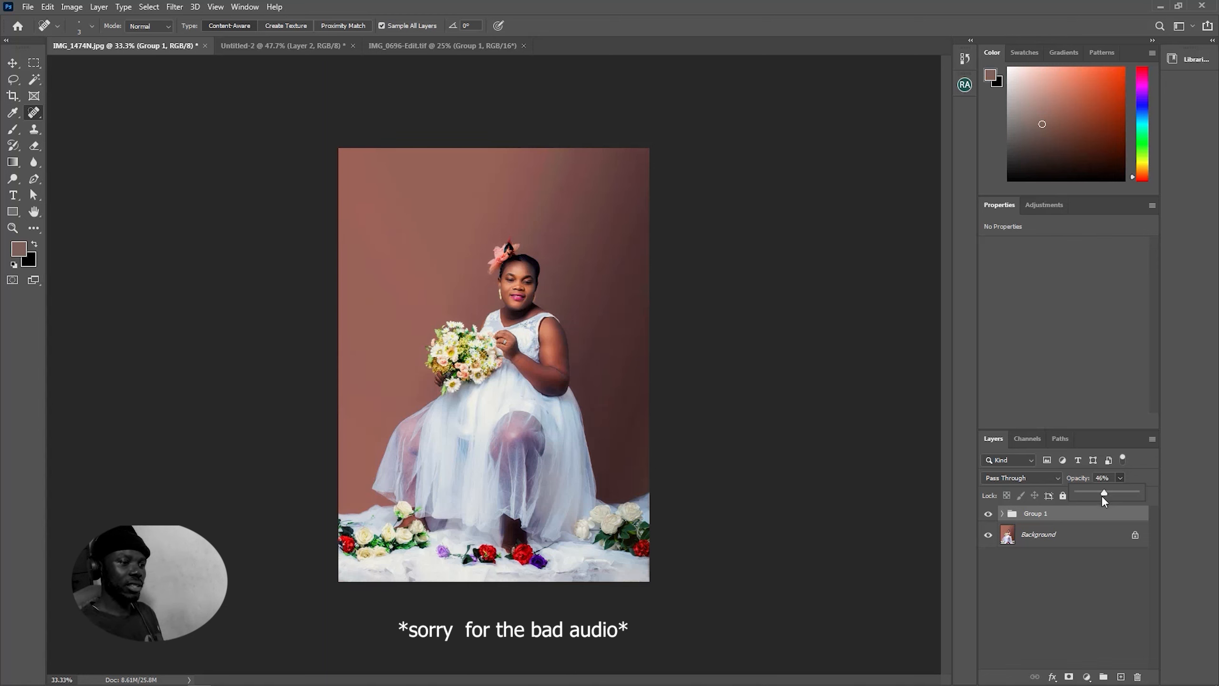
{"action": "left_click", "coordinate": [987, 514]}
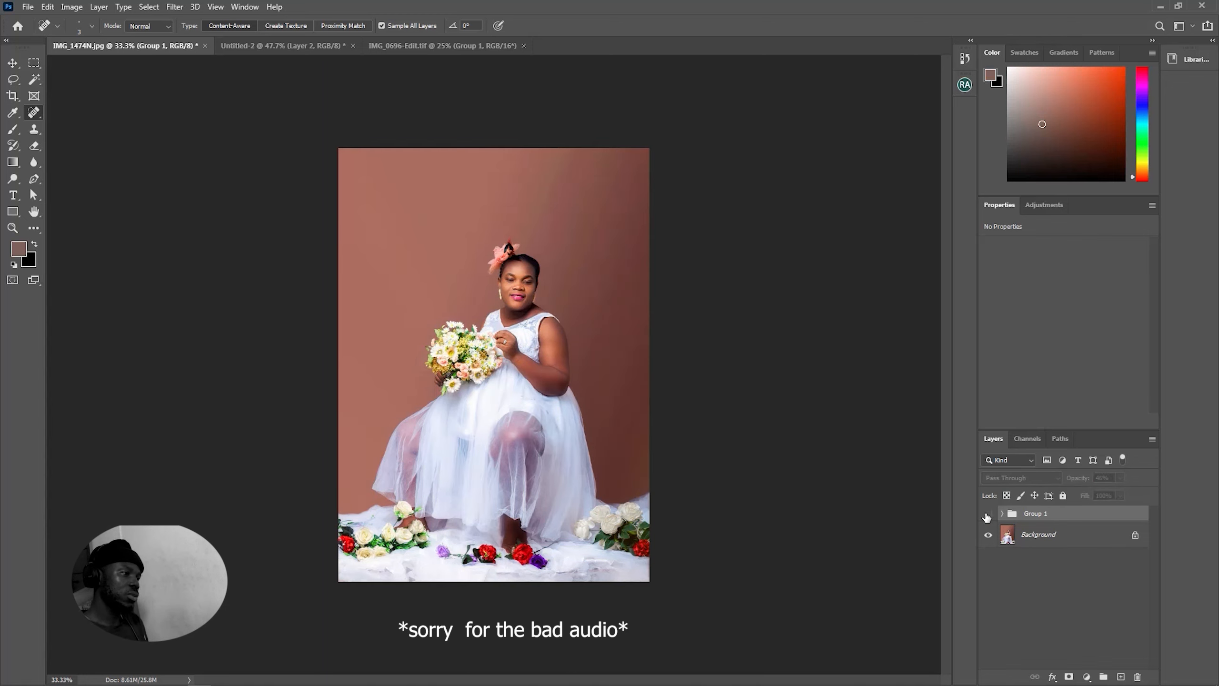
{"action": "left_click", "coordinate": [987, 514]}
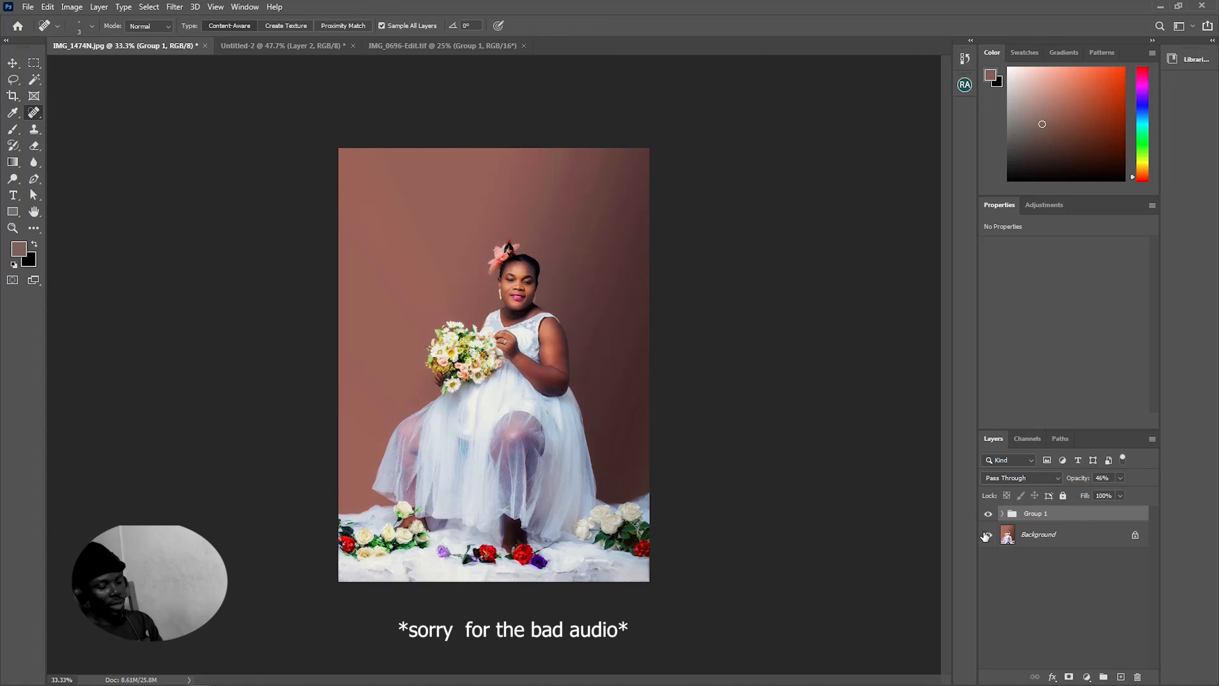
Step: Switch to full screen mode with the menu bar to view the graded portrait
{"action": "key", "text": "f"}
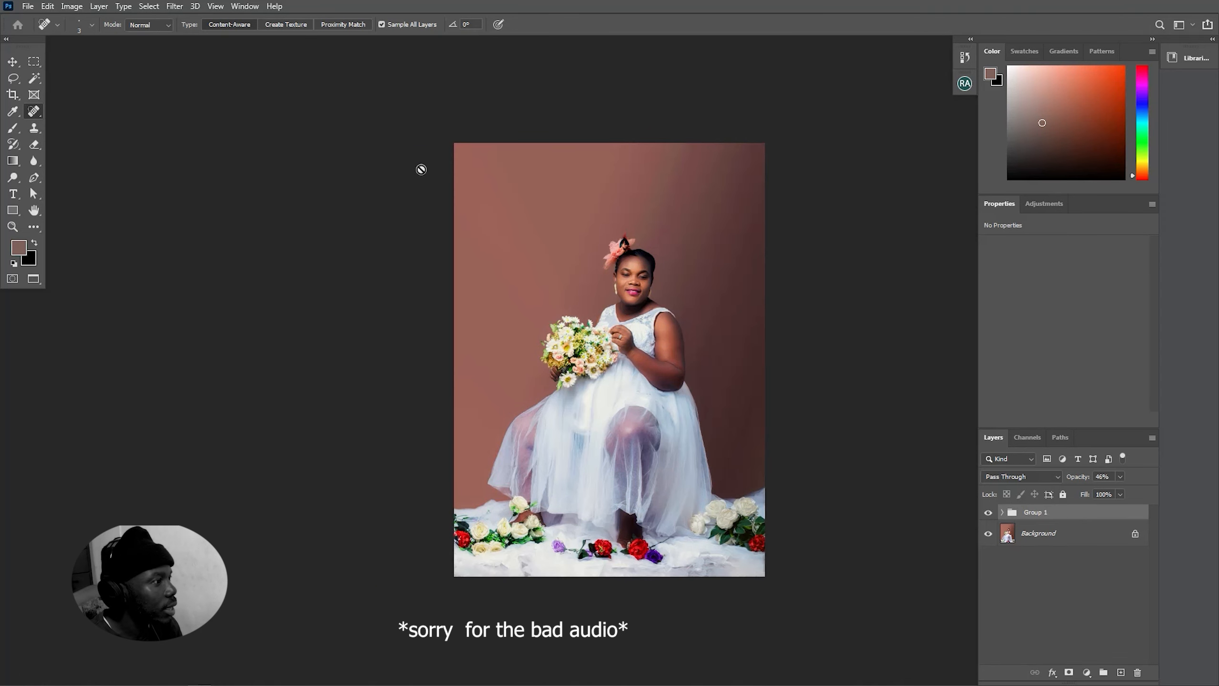